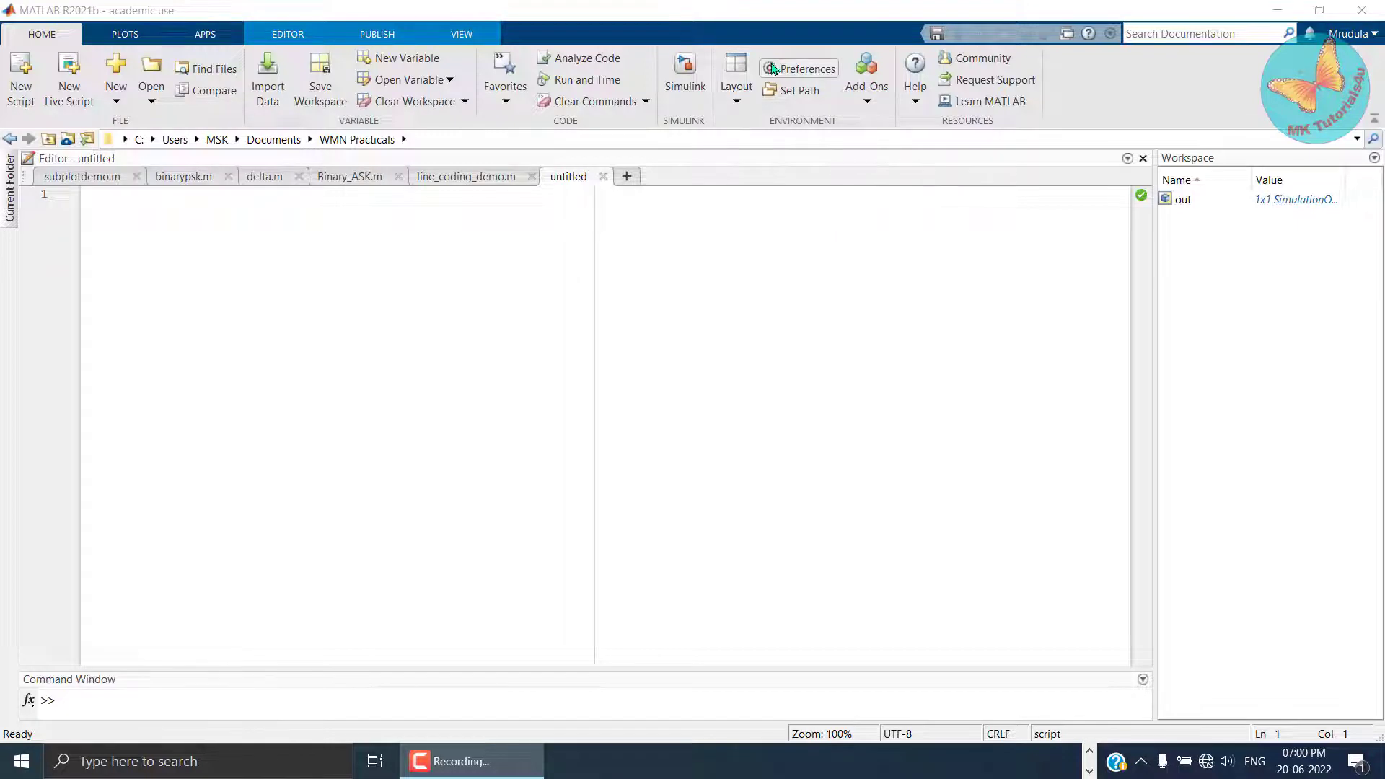
Launch Simulink, create a blank model and maximize its window.
click(684, 69)
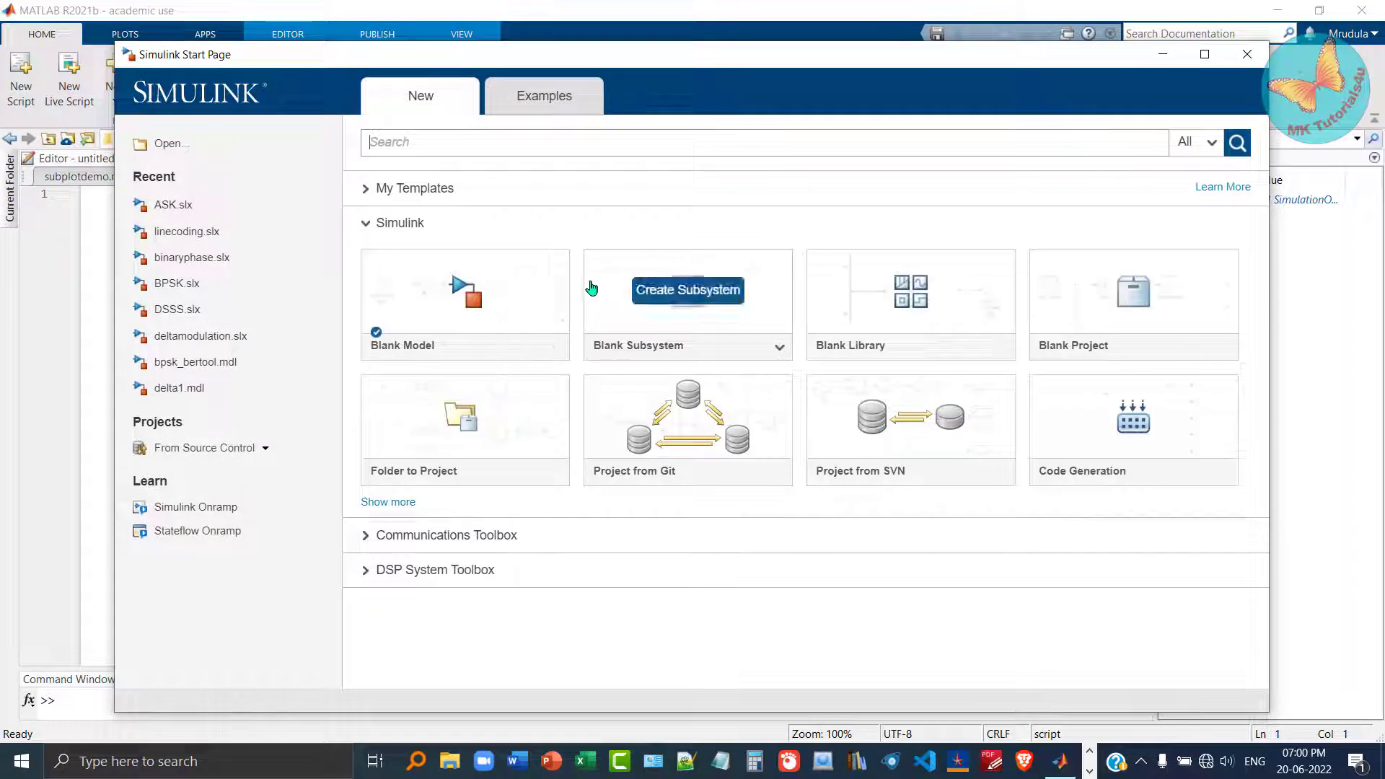
mouse_move(386, 287)
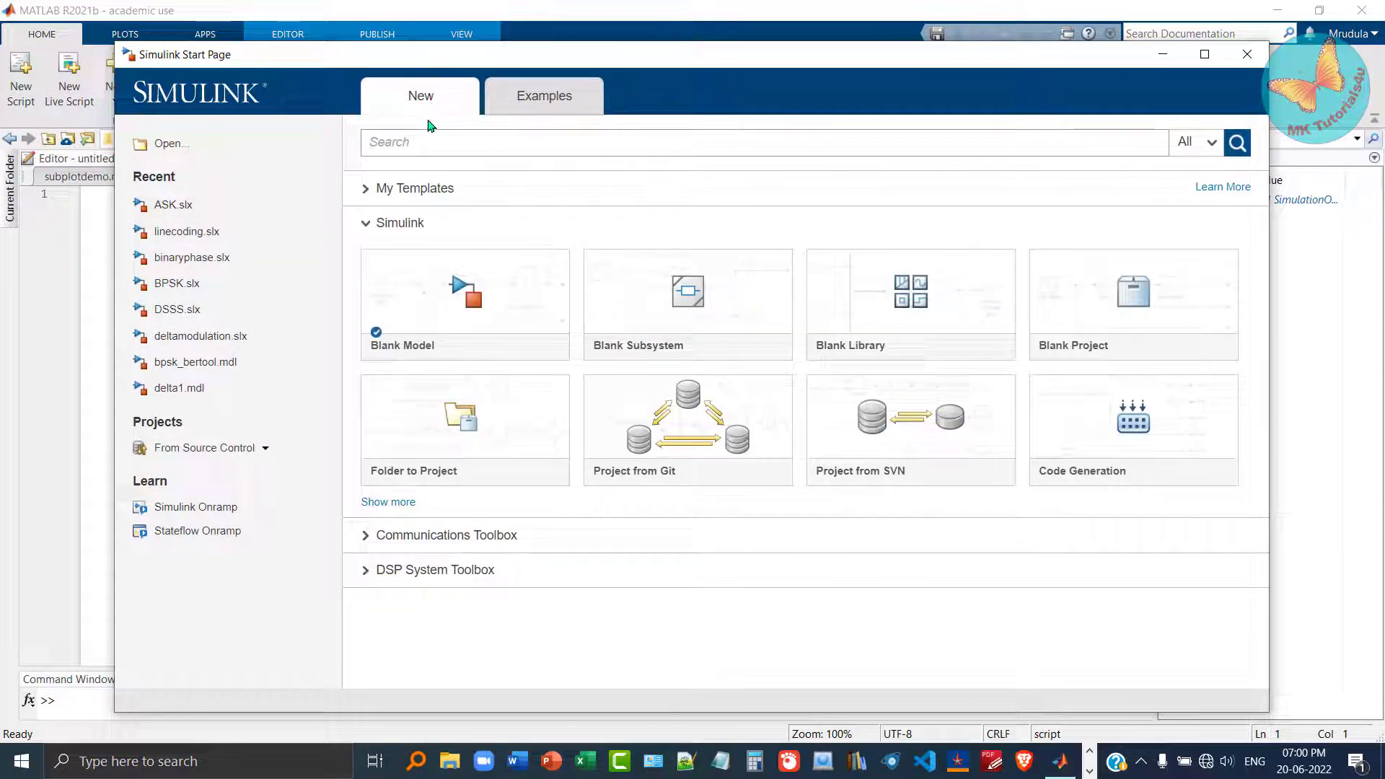
click(432, 292)
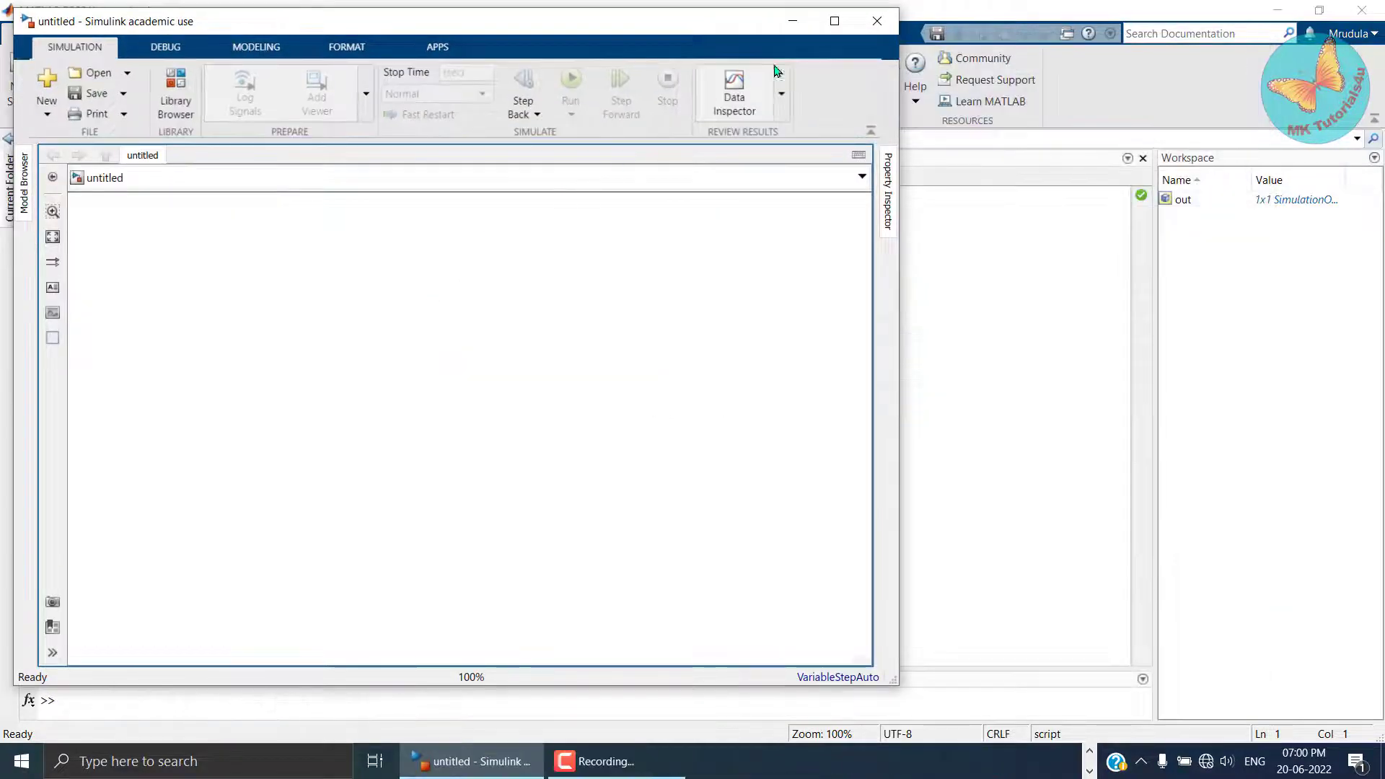
click(833, 23)
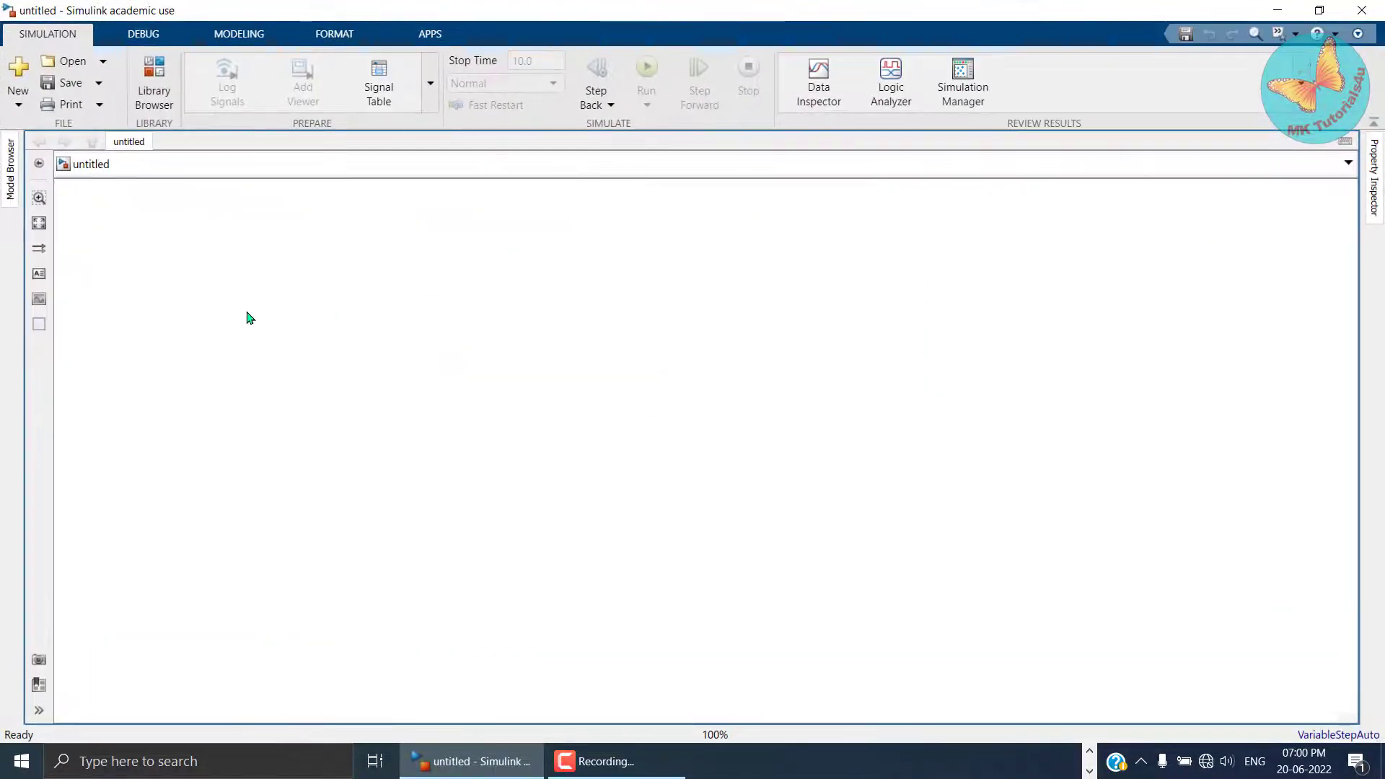
Add a Random Integer Generator block to the model and place it toward the canvas's lower-left area.
double_click(158, 342)
text(random)
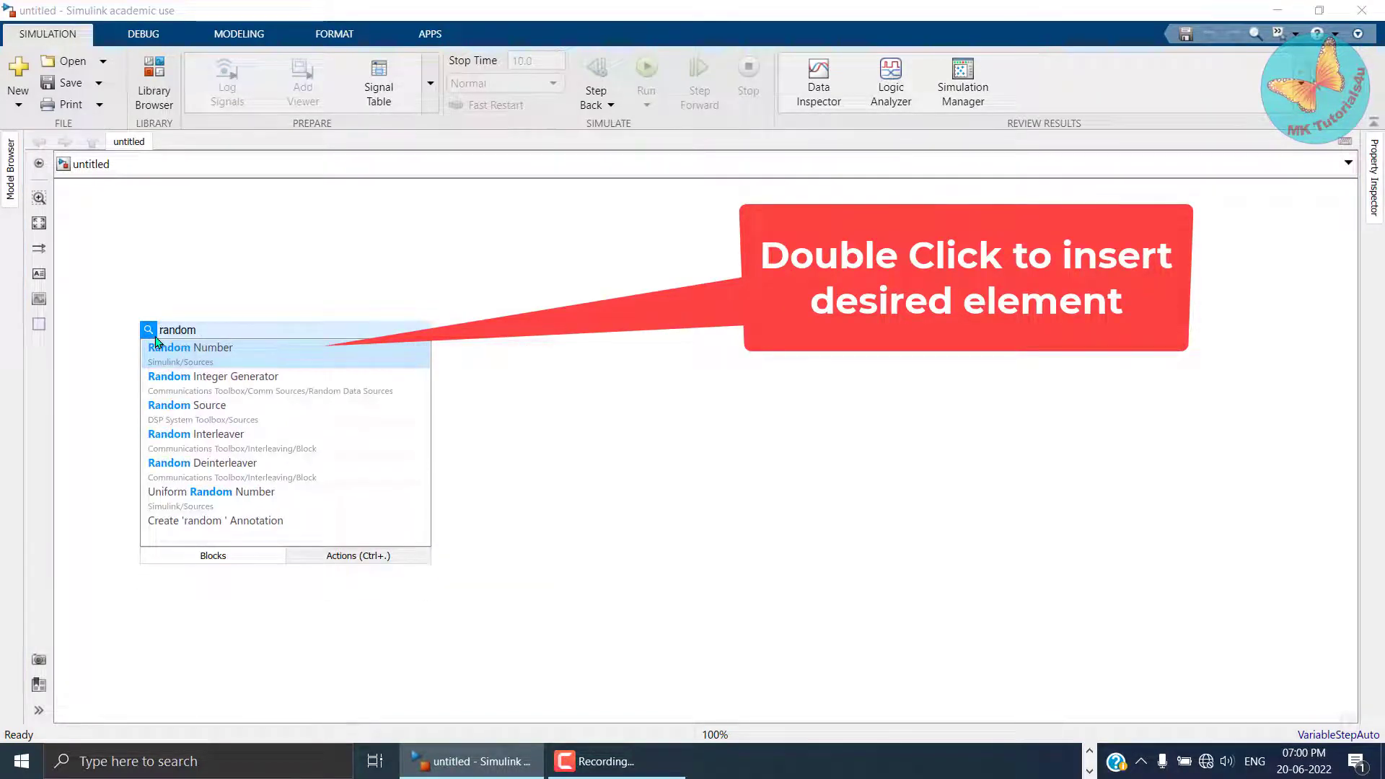
click(202, 384)
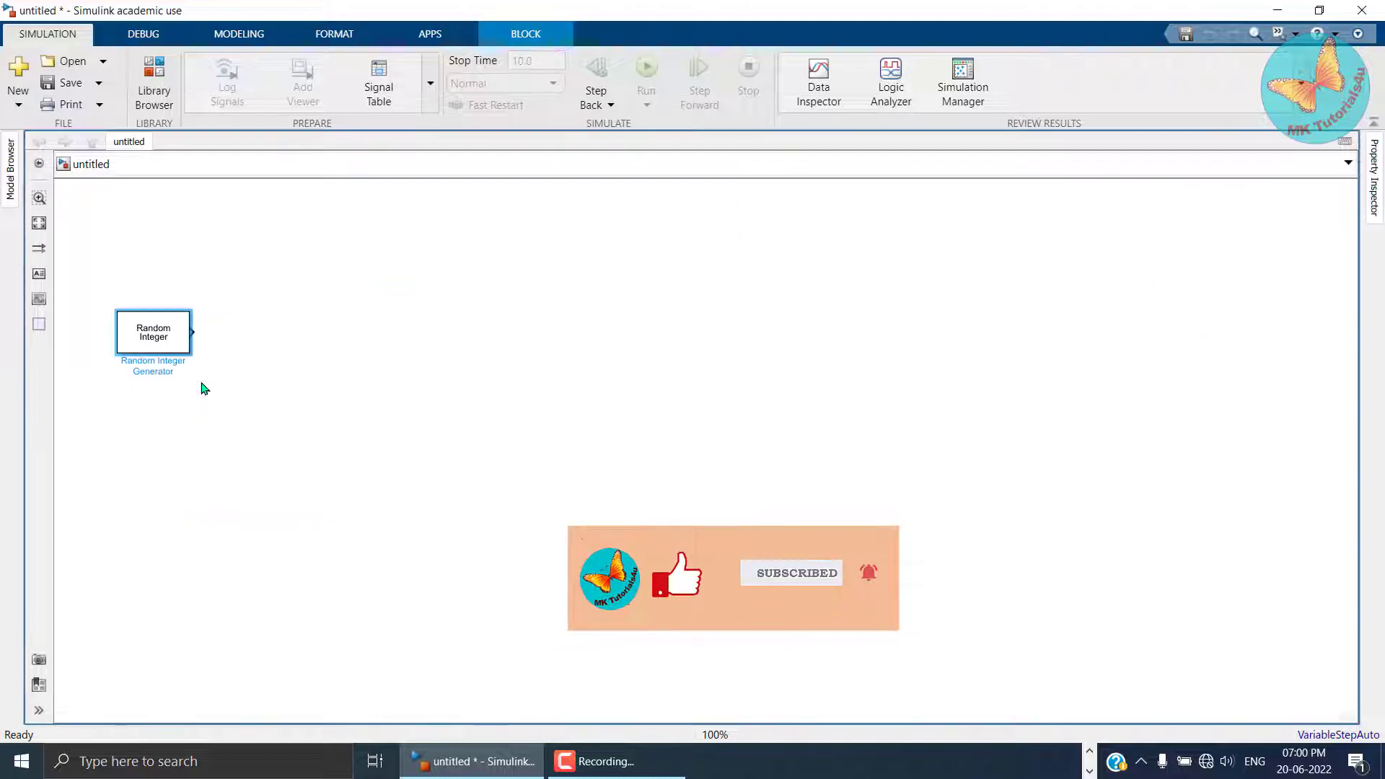
drag(162, 347, 226, 442)
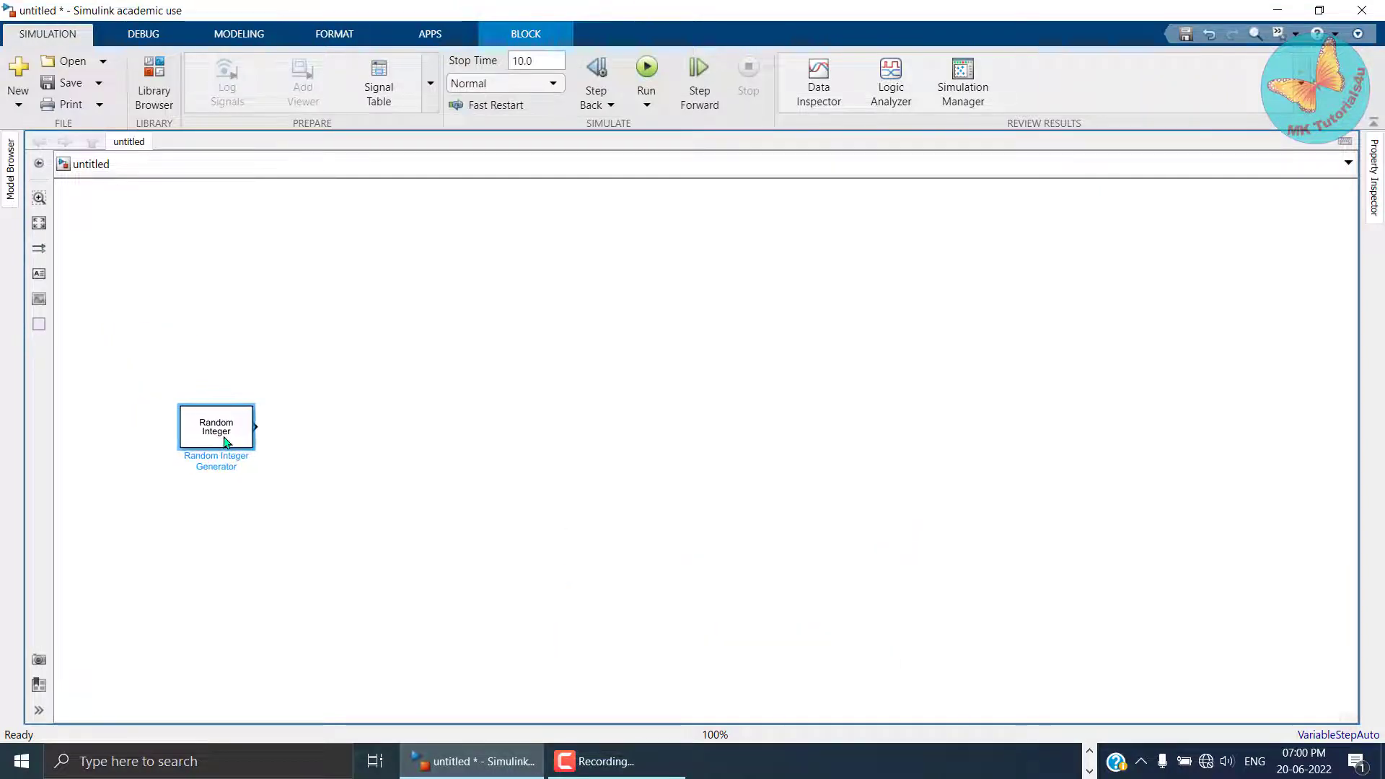
Add a Sine Wave block from Simulink/Sources above and to the right of the Random Integer Generator.
double_click(354, 252)
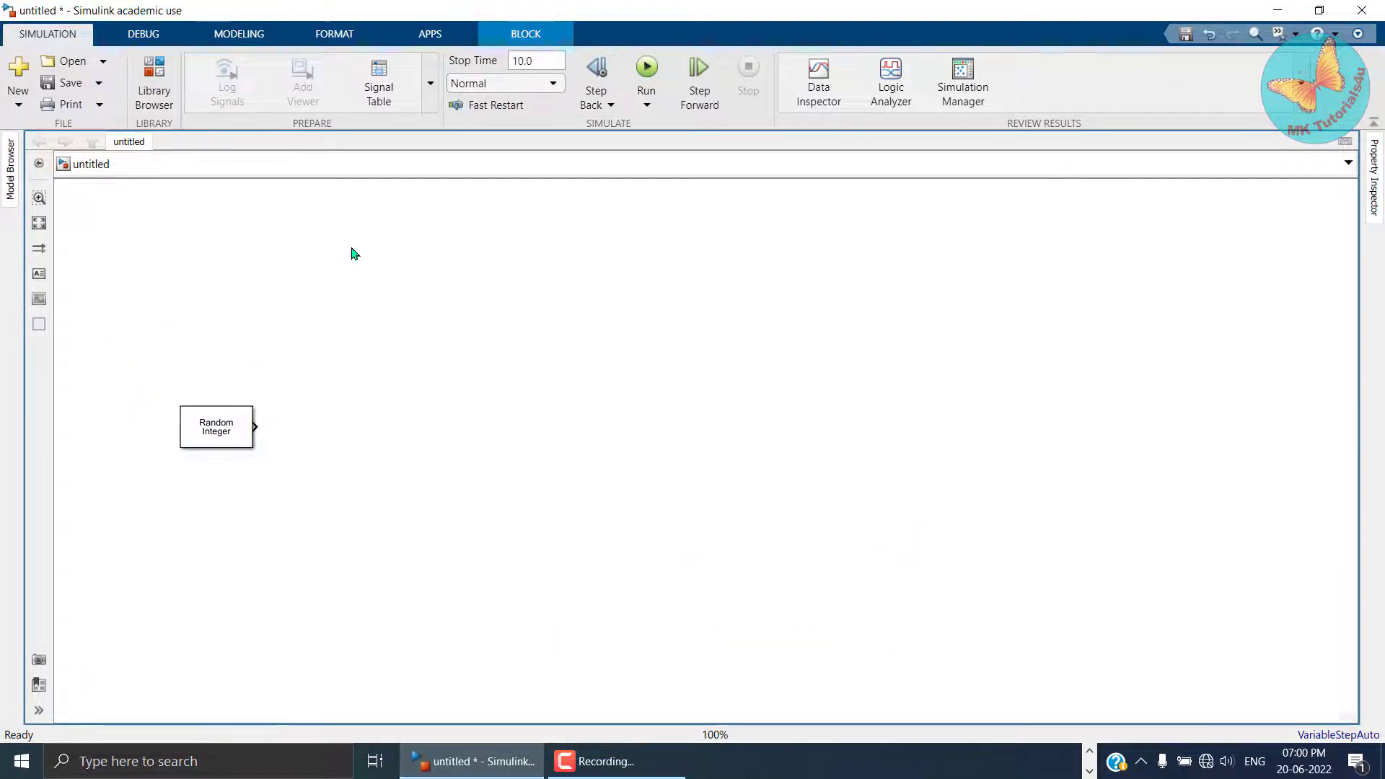
text(sine)
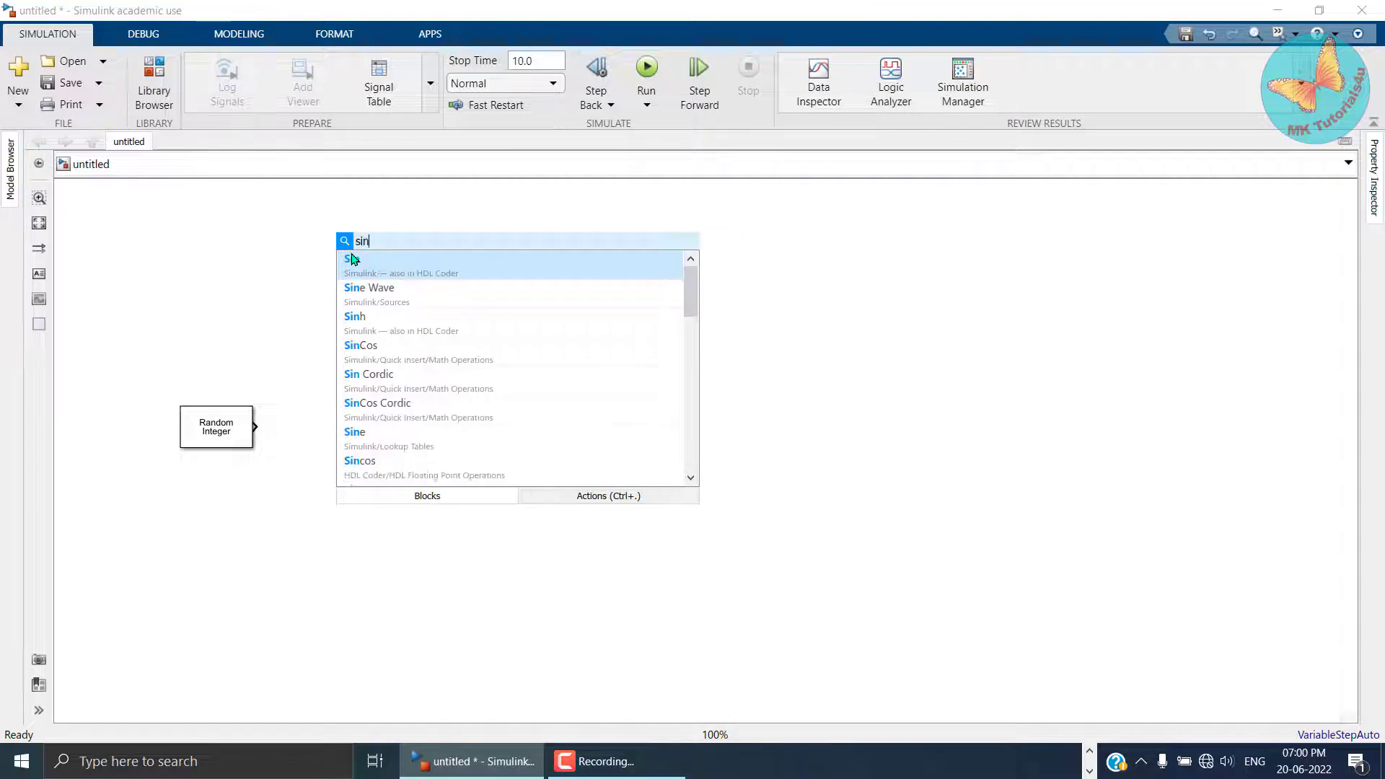
click(366, 289)
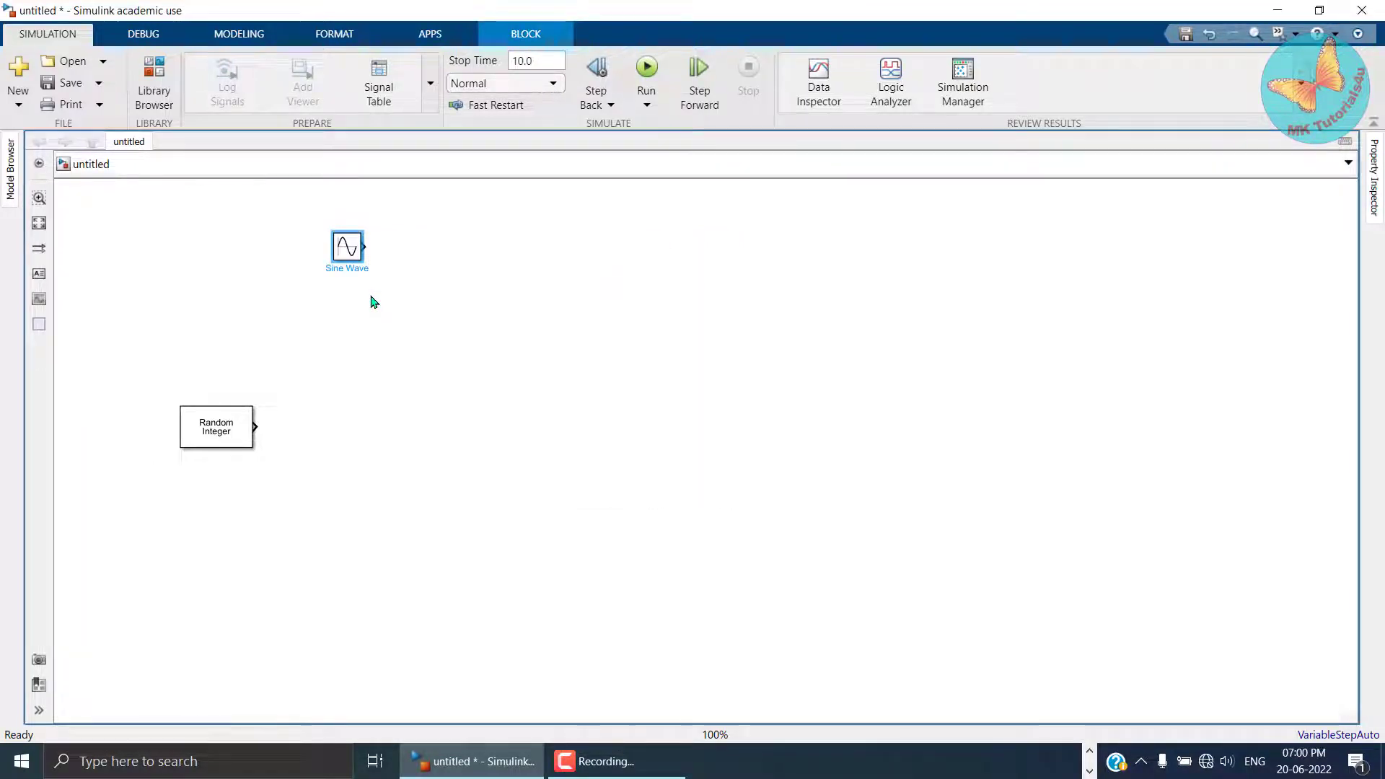
Add a Rate Transition block to the right of the Random Integer Generator, aligned with its output port.
double_click(387, 470)
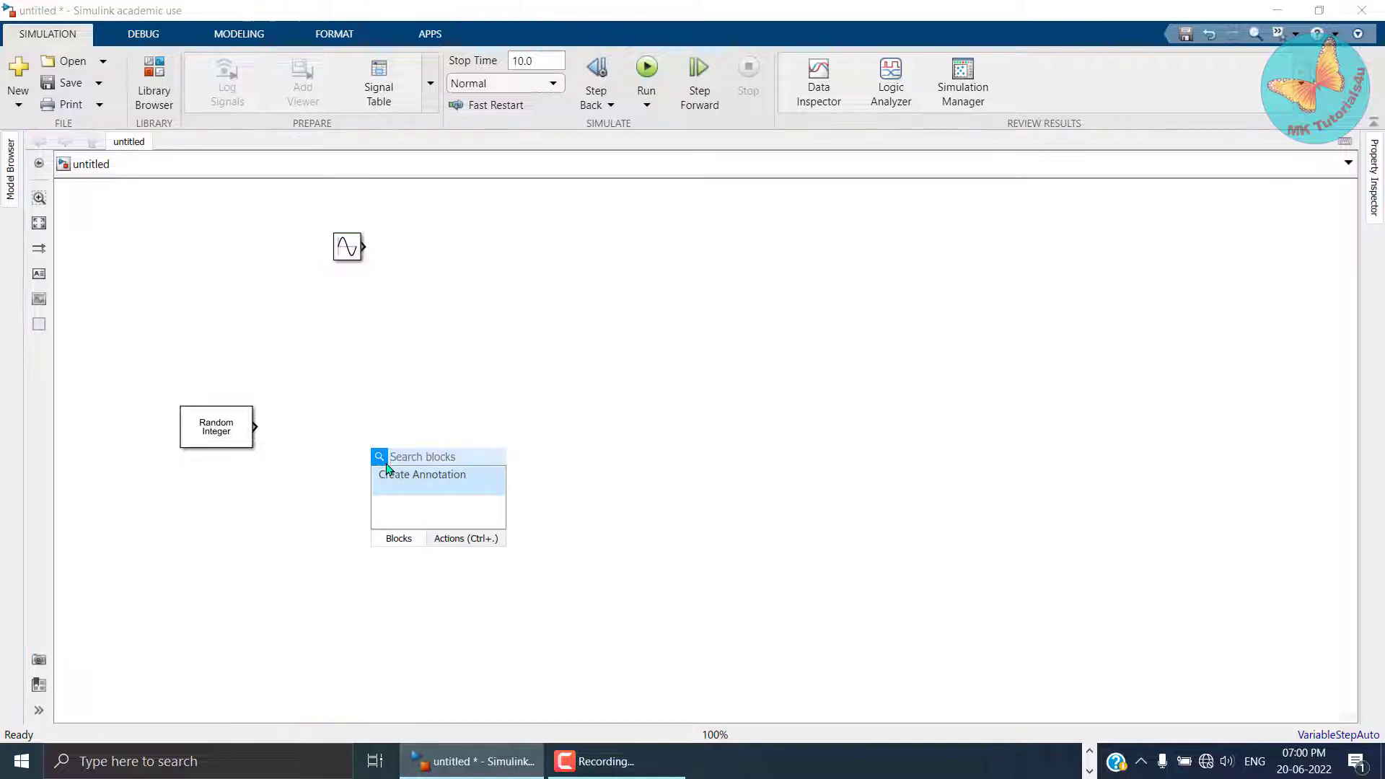
text(rate)
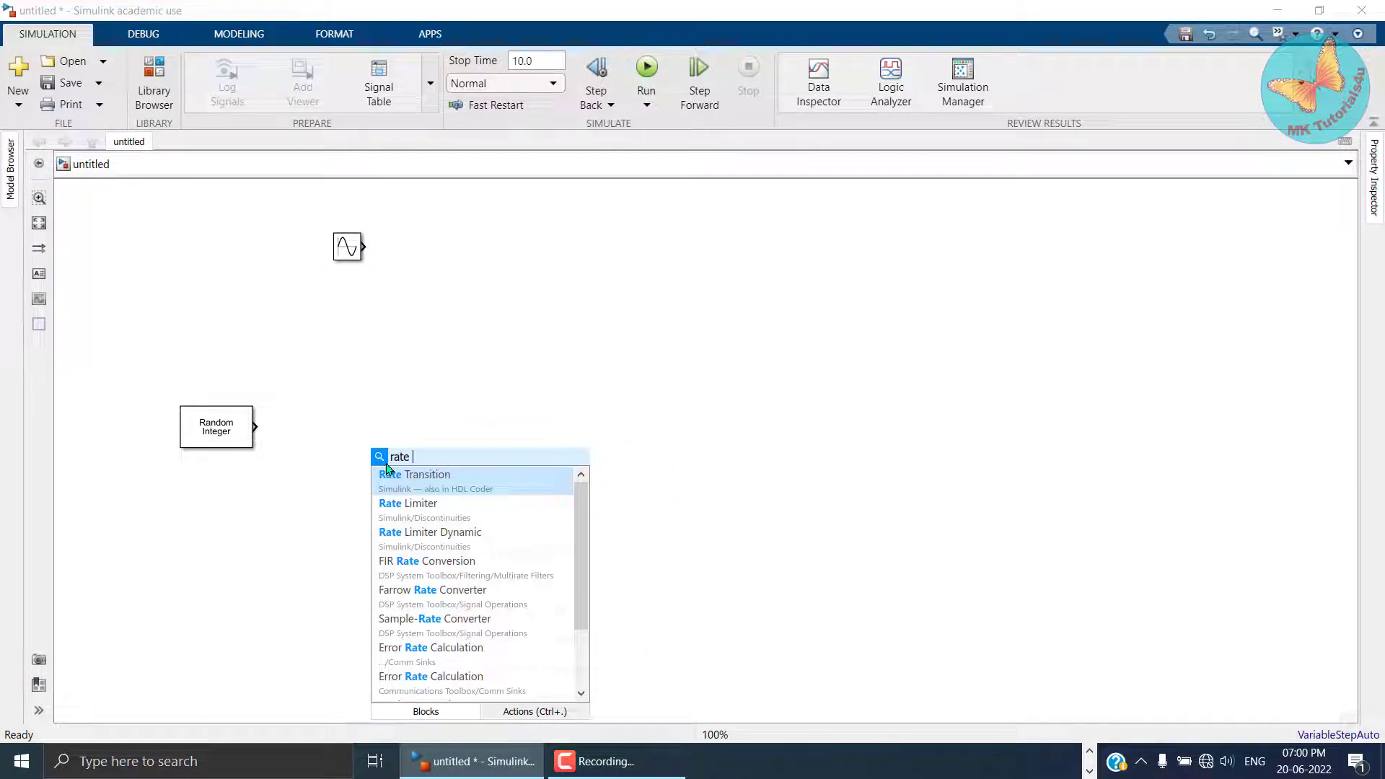
click(417, 482)
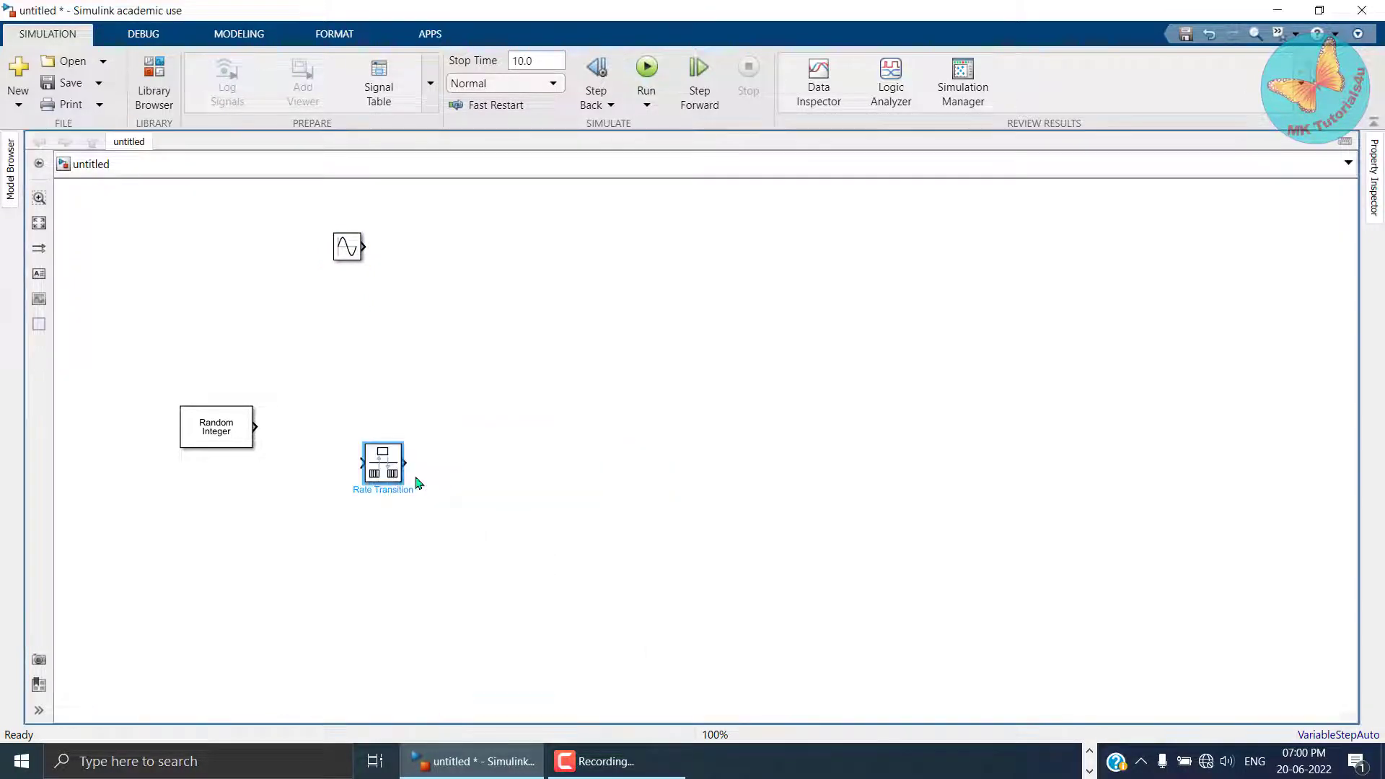
drag(388, 477, 398, 440)
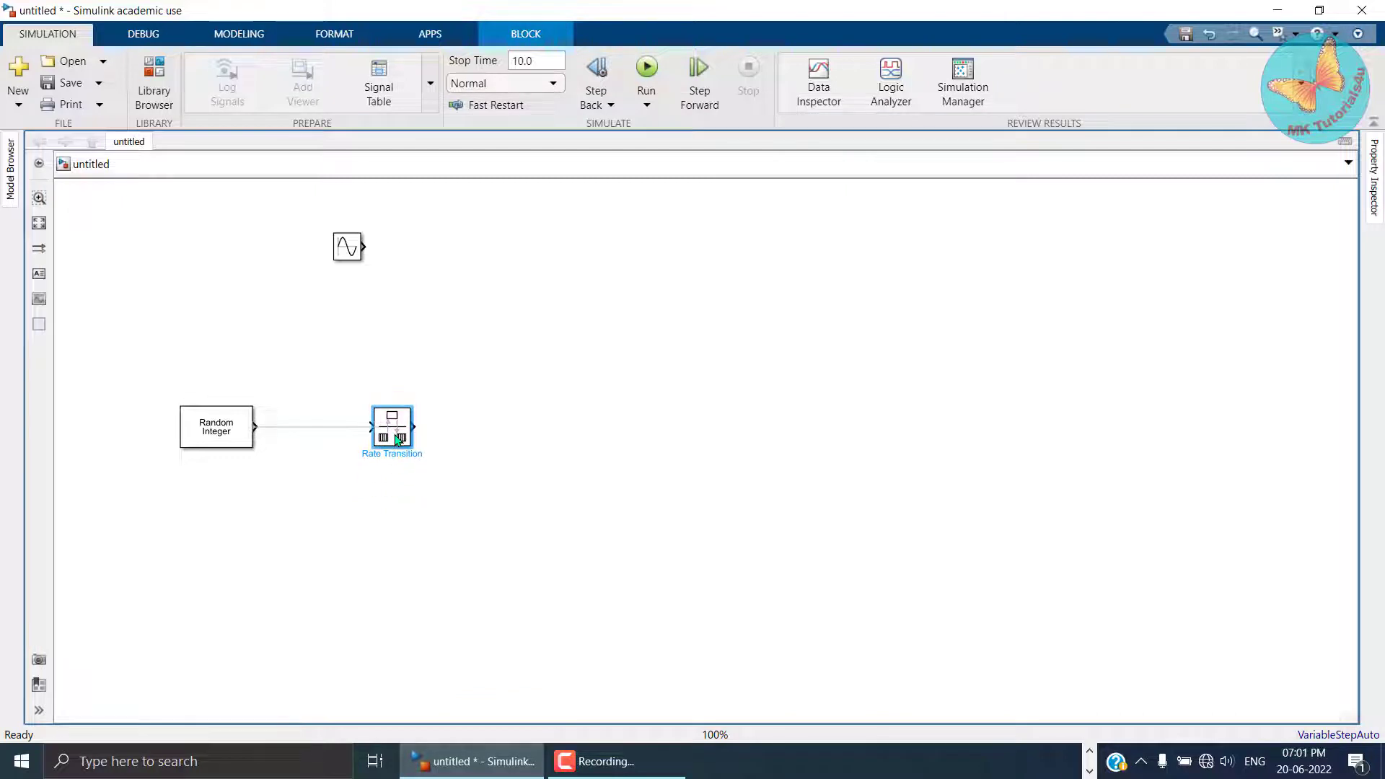
Add a Product block to the right of the Sine Wave and Rate Transition blocks, at a height between them.
double_click(572, 343)
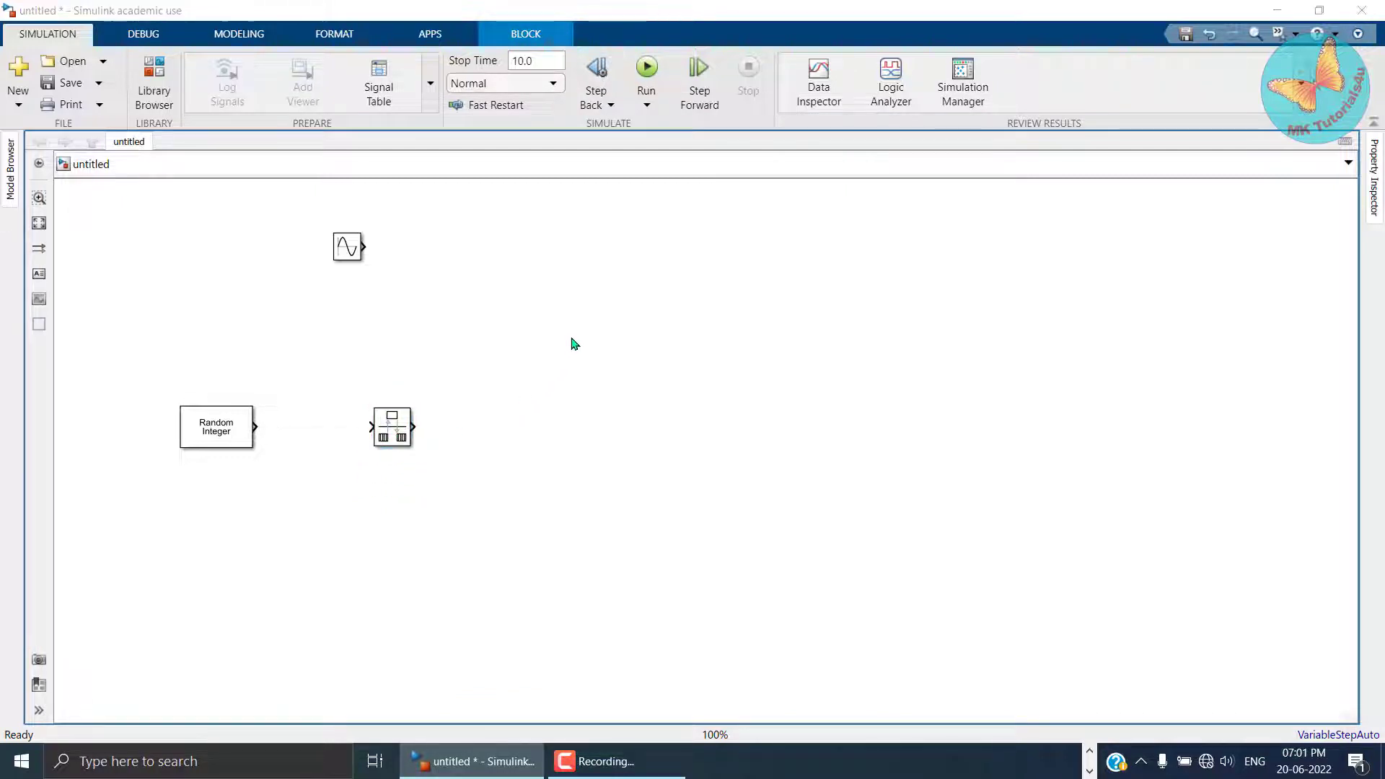
text(prod)
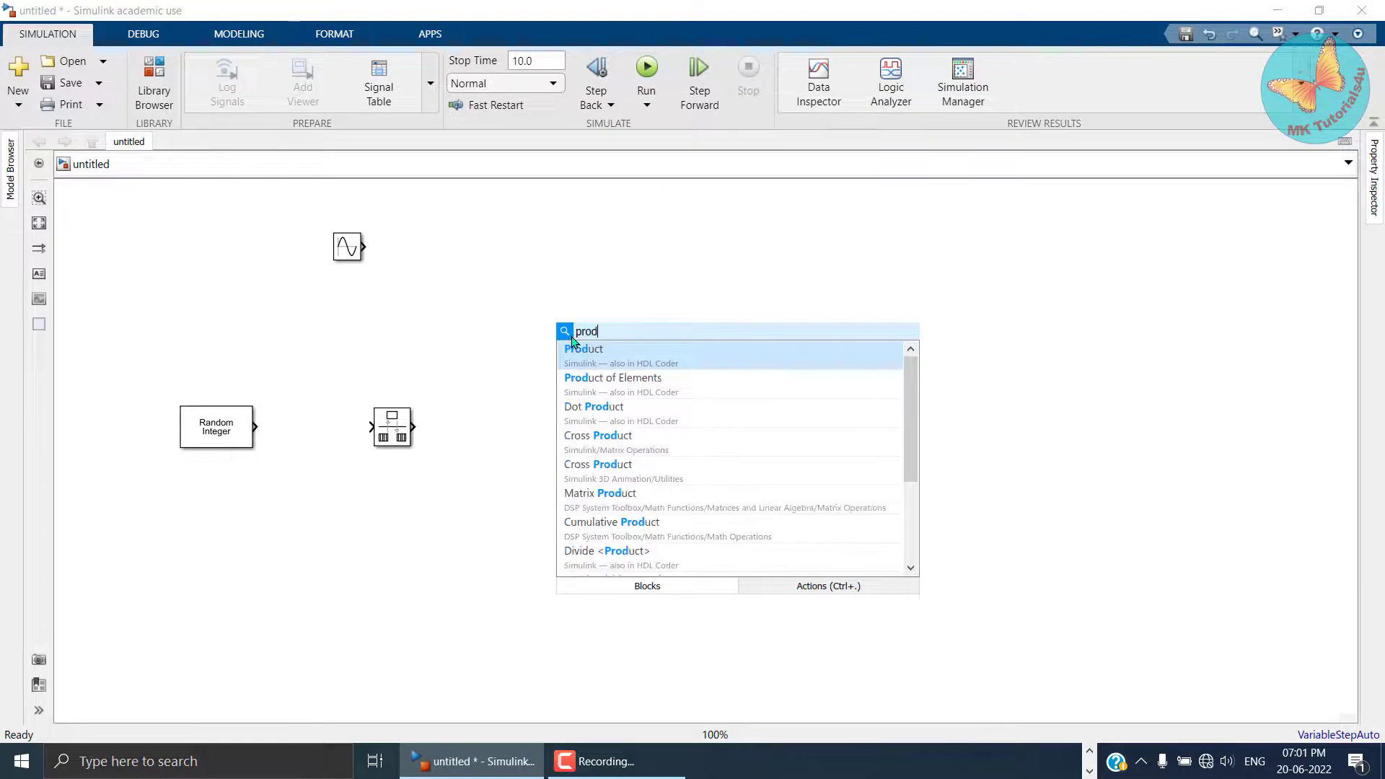
text(uct)
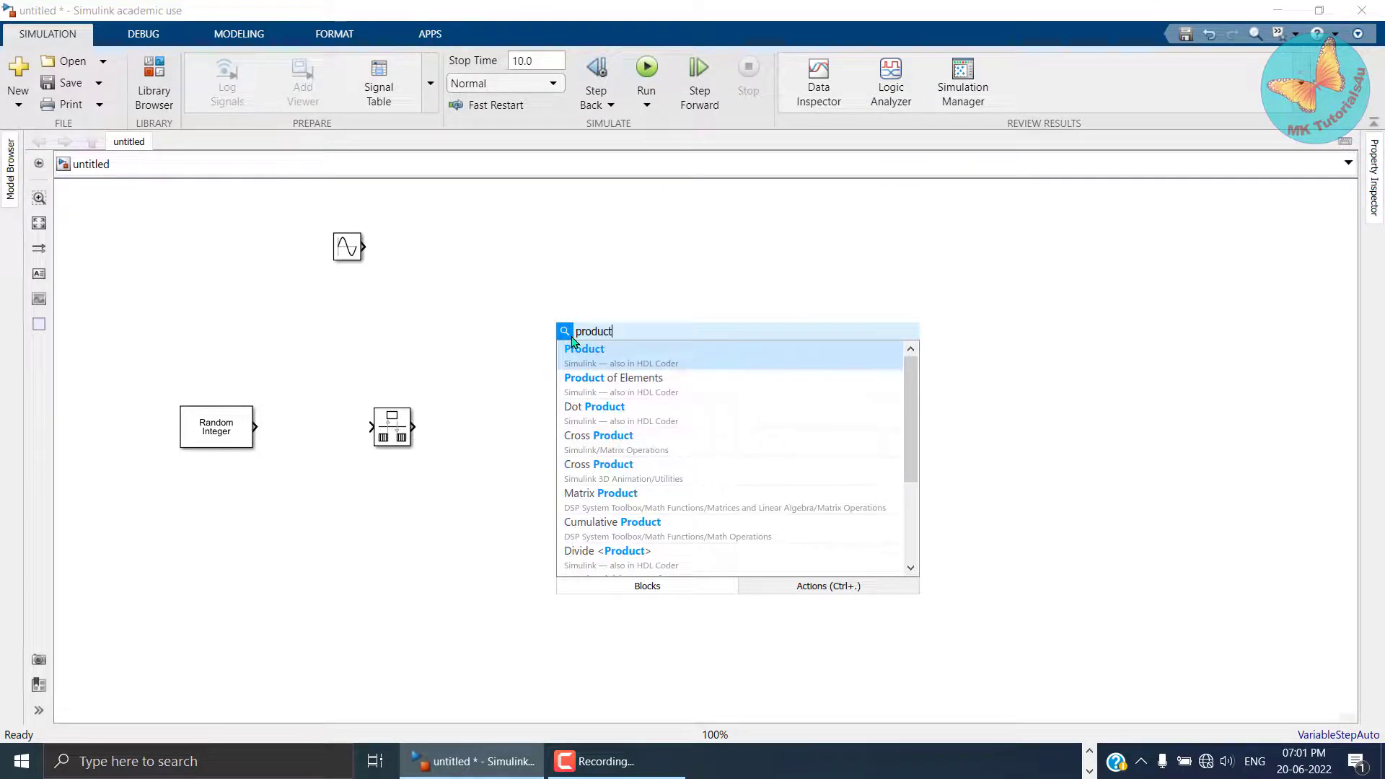
click(604, 360)
drag(578, 351, 615, 353)
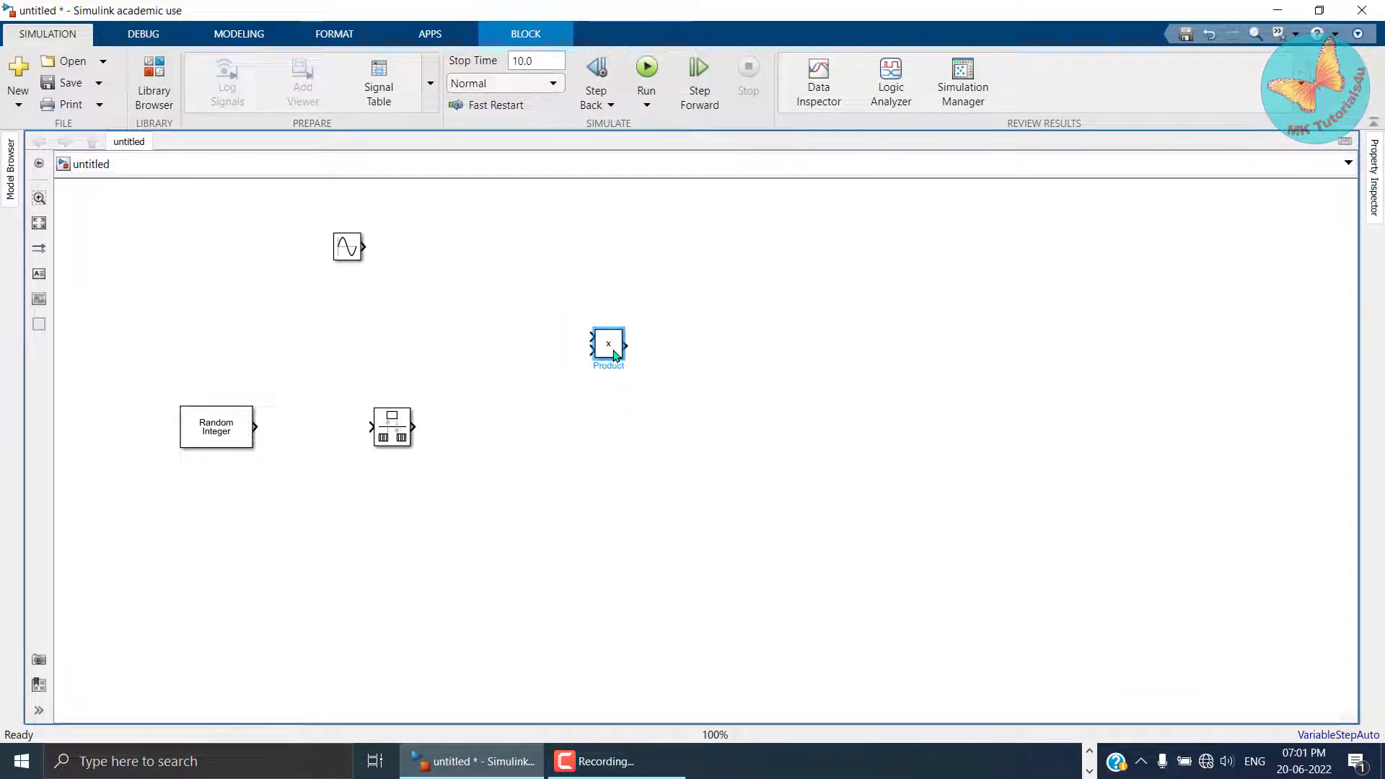
Add a Scope block from Simulink/Sinks to the right of the Product block, aligned with its output.
double_click(853, 372)
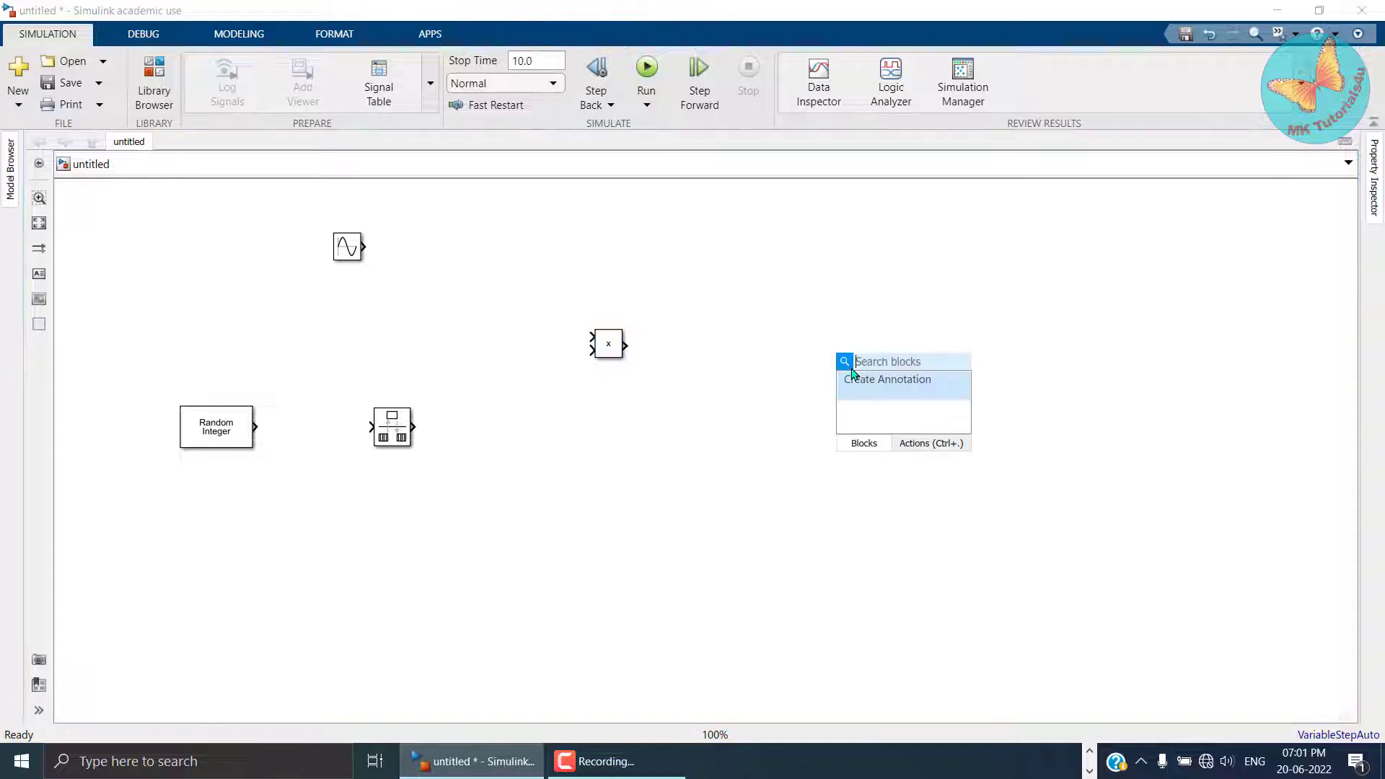
text(scope)
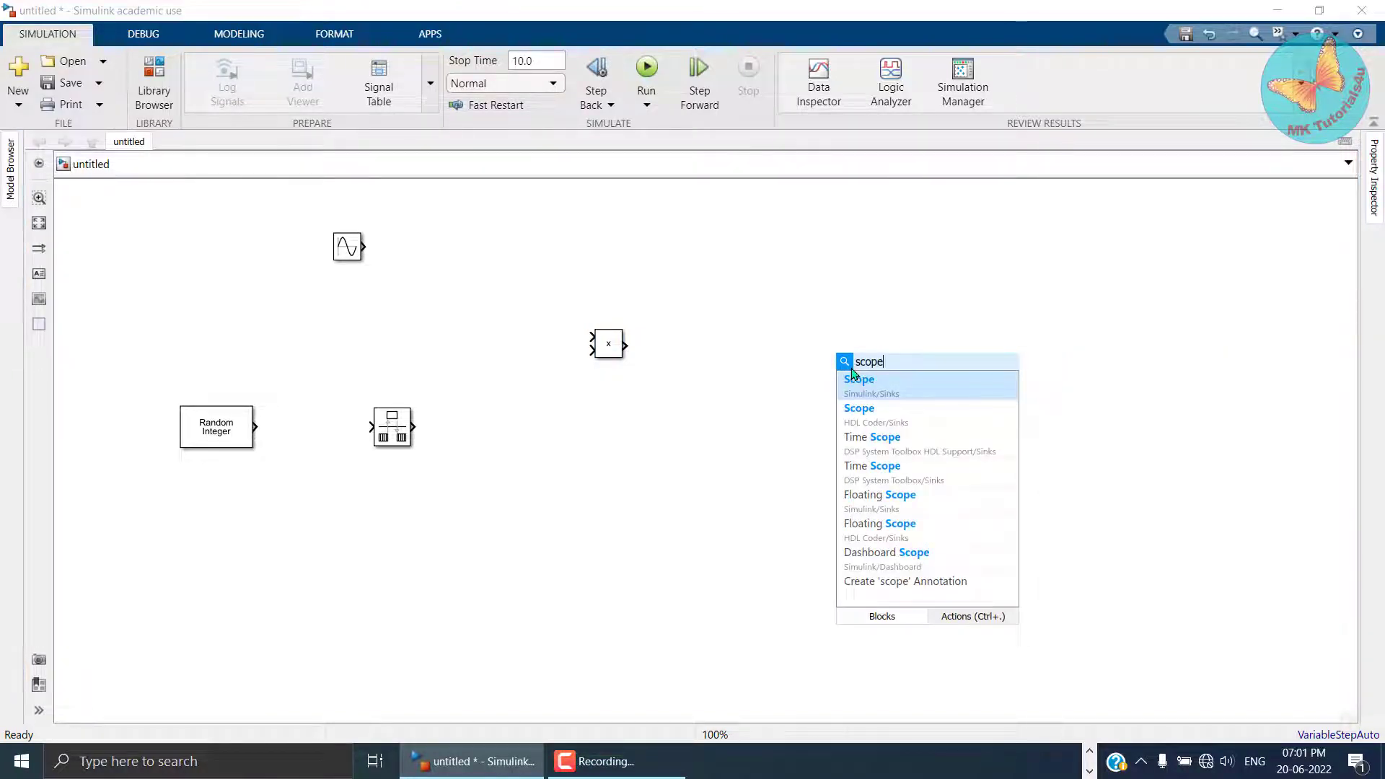
click(852, 371)
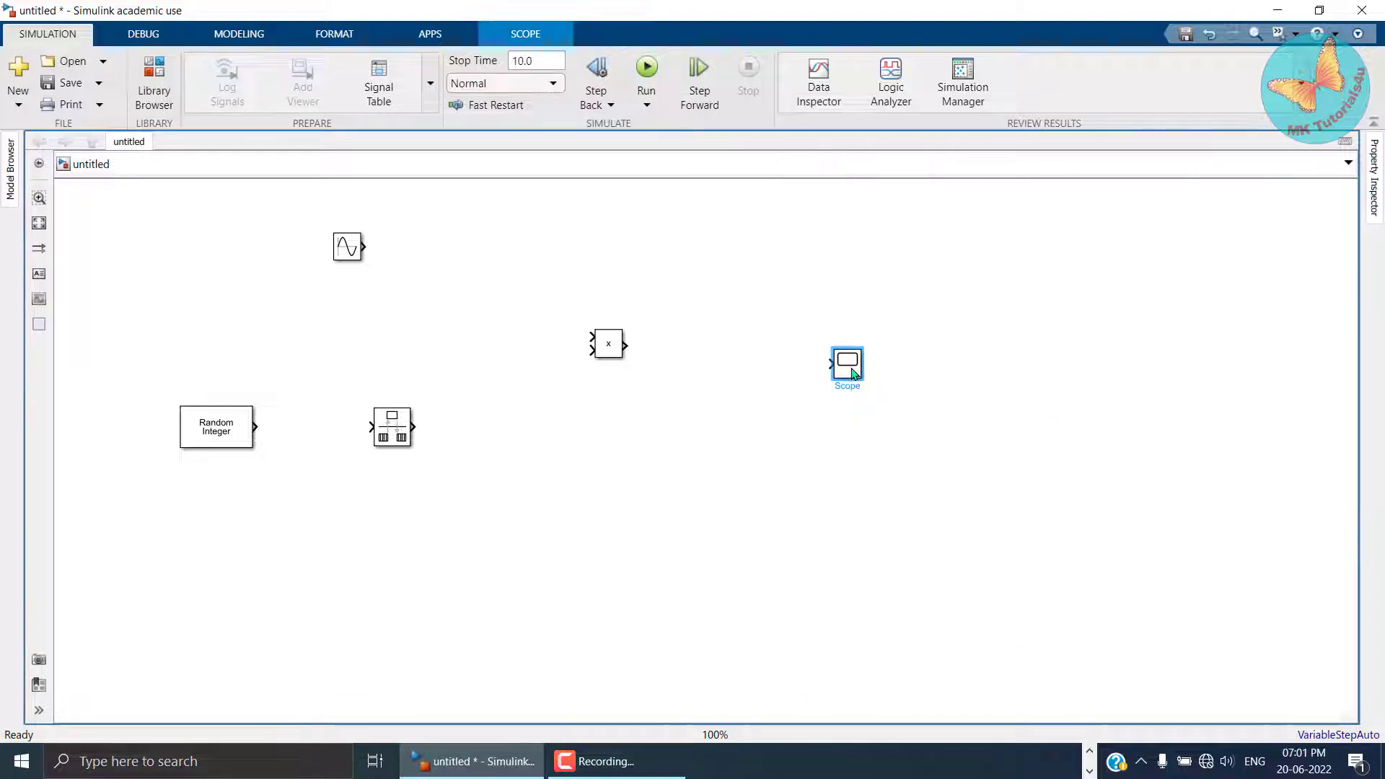
drag(829, 368, 799, 350)
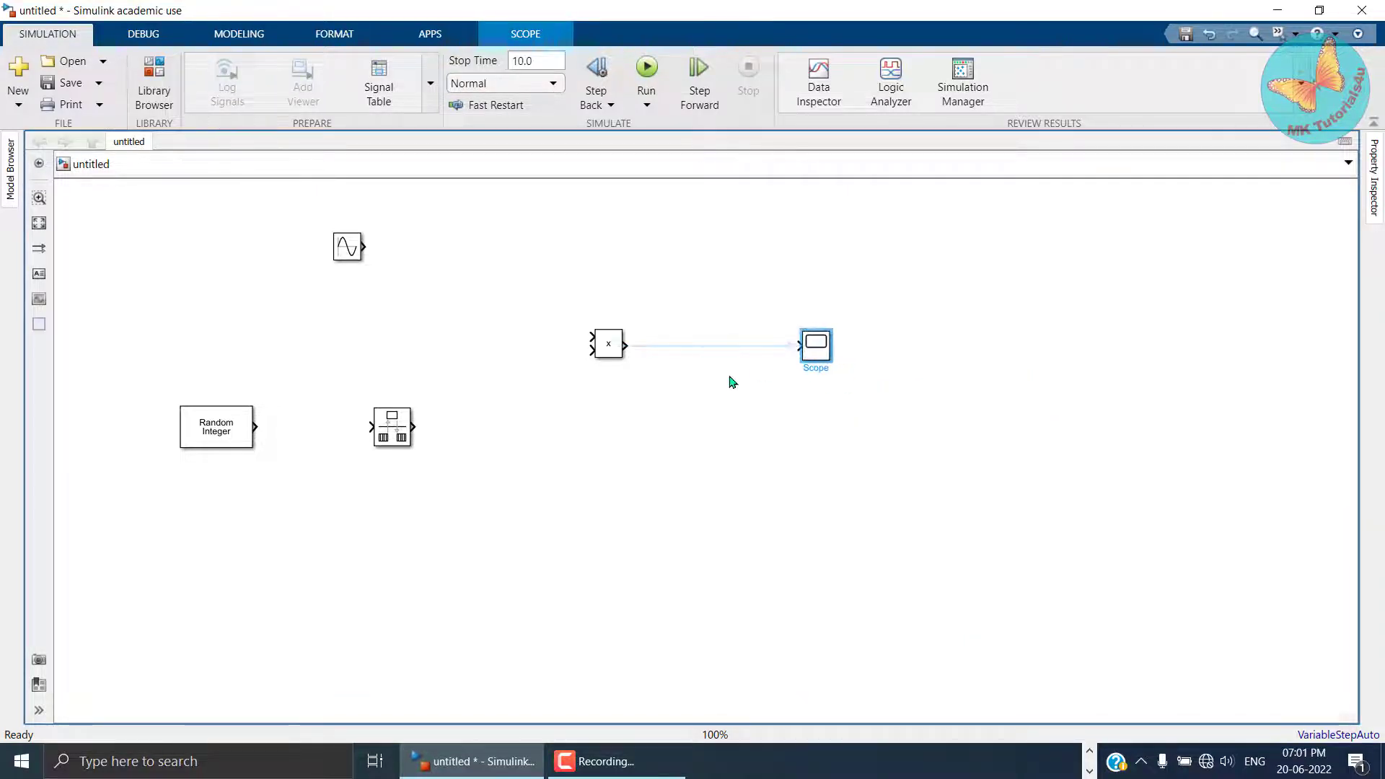
Connect the Random Integer Generator through the Rate Transition to the Product's lower input, the Sine Wave to its upper input, and the Product to the Scope.
click(200, 438)
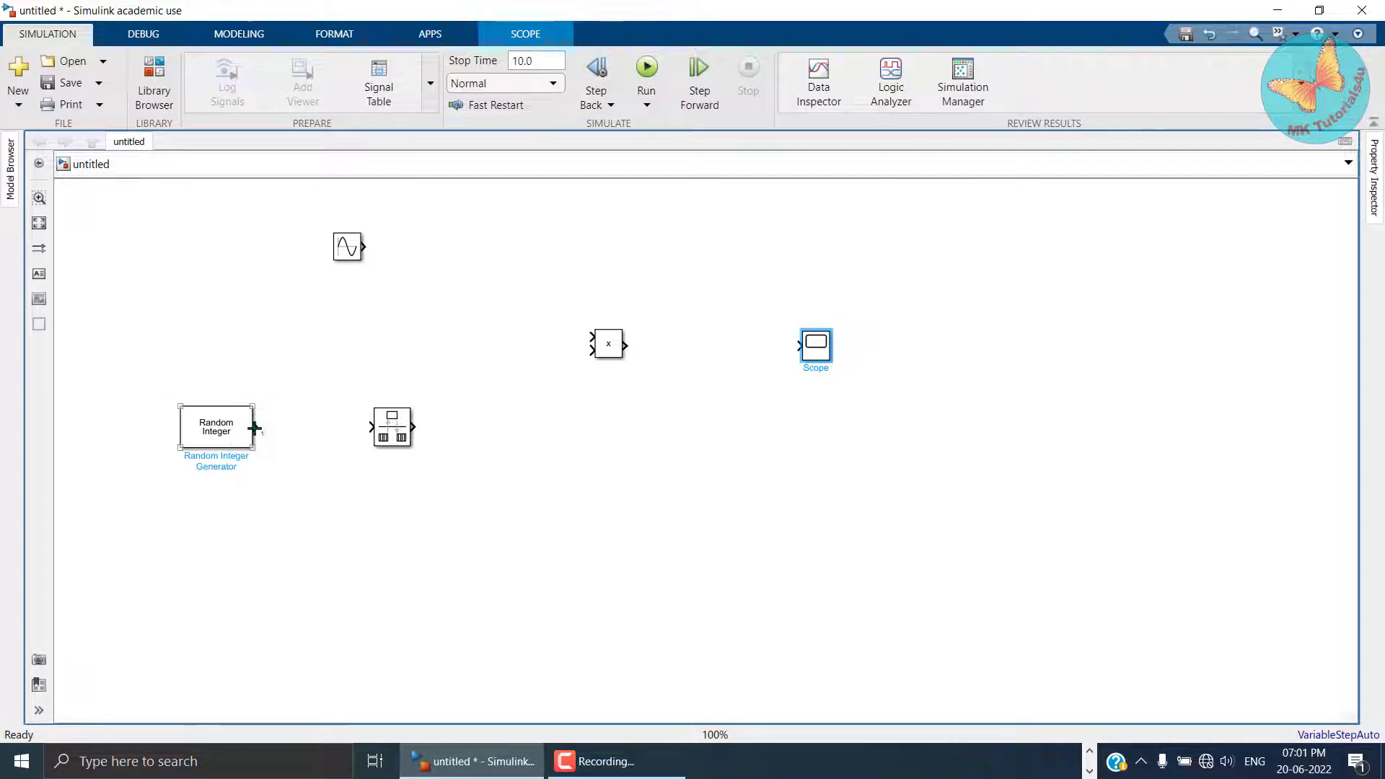
drag(254, 428, 372, 426)
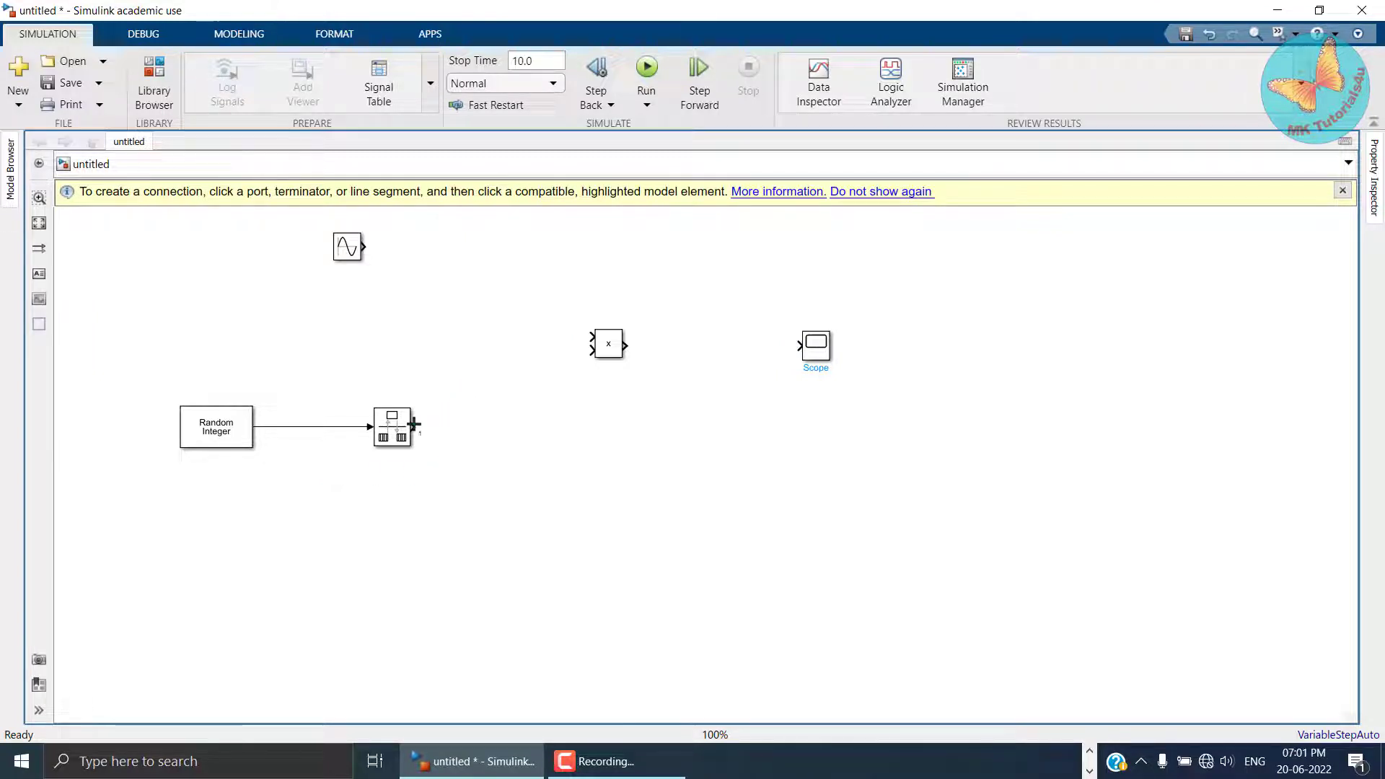
drag(414, 425, 586, 352)
drag(365, 245, 588, 336)
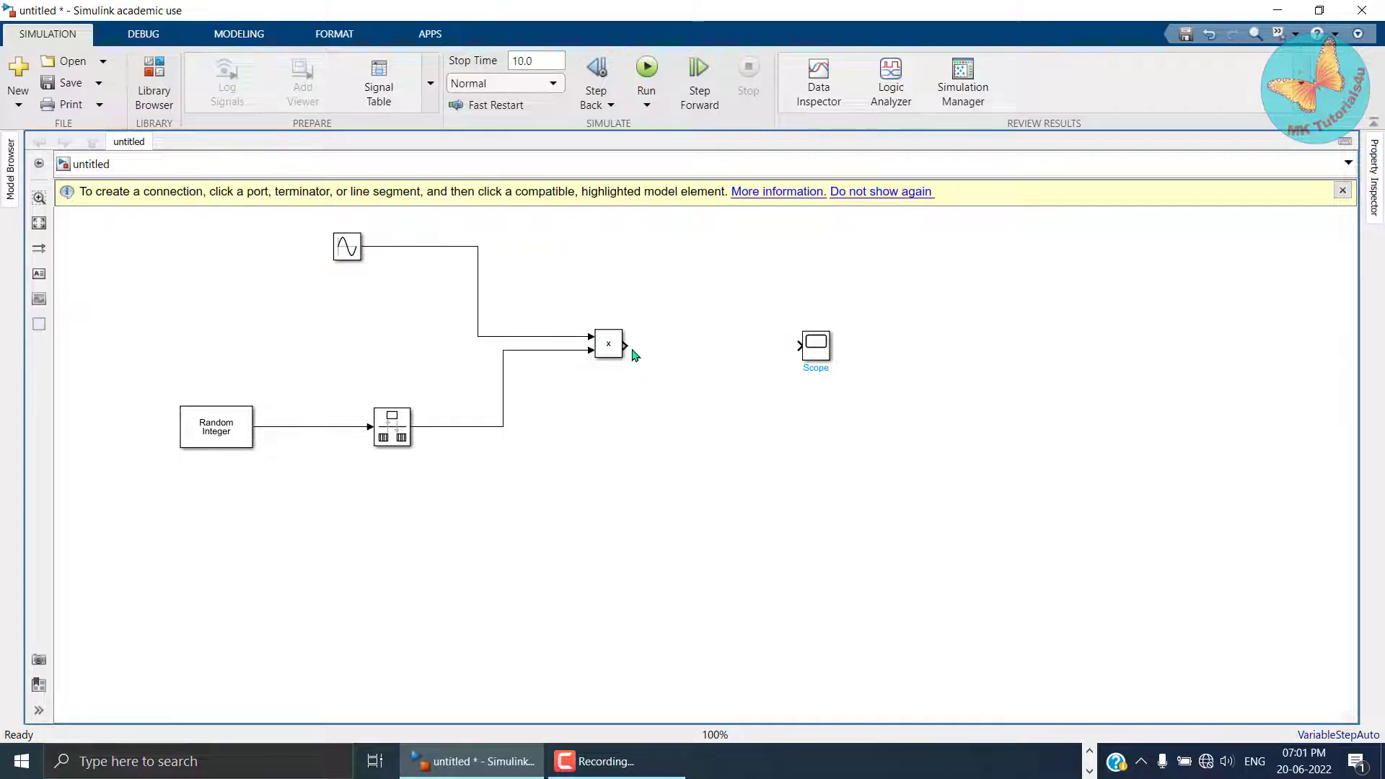
drag(626, 345, 797, 345)
Set the Scope's display layout to two stacked plots in one column and minimize its window.
click(818, 359)
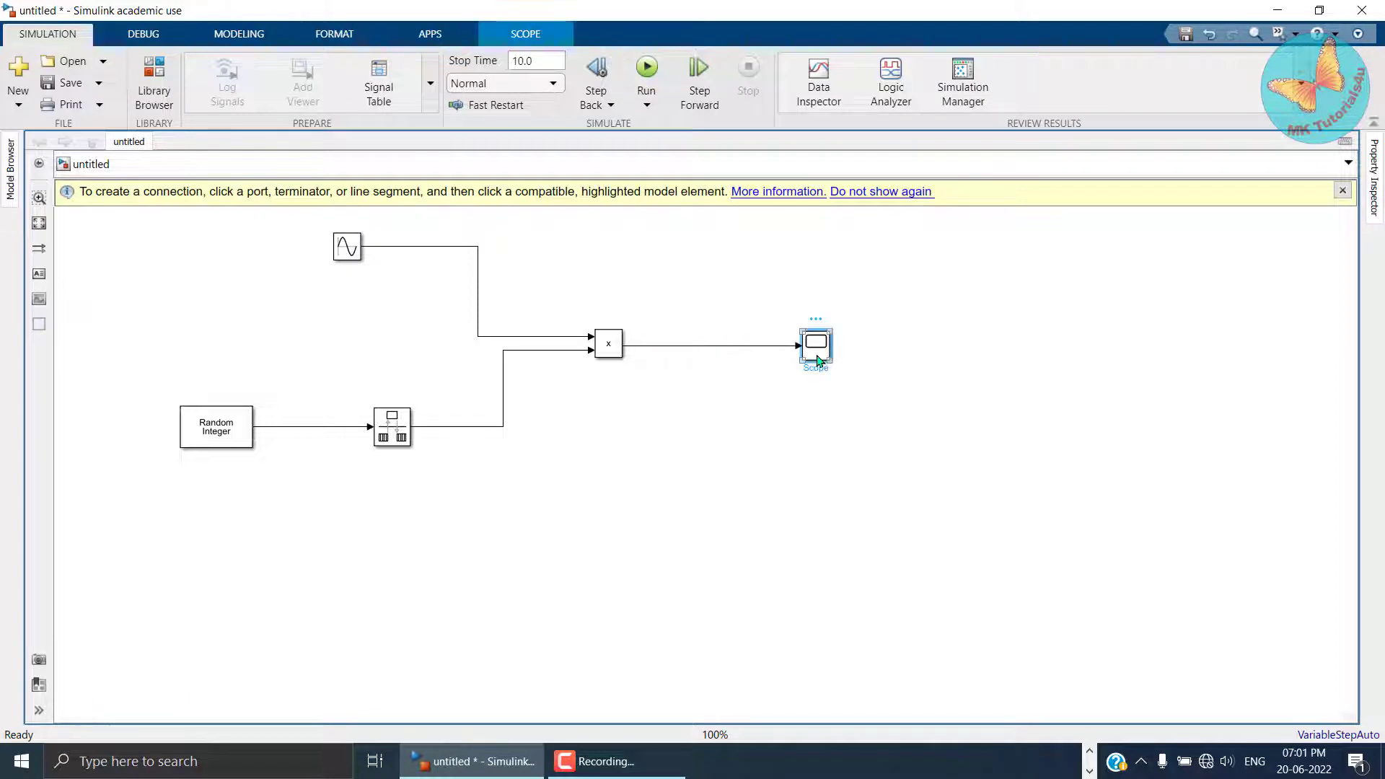
double_click(818, 359)
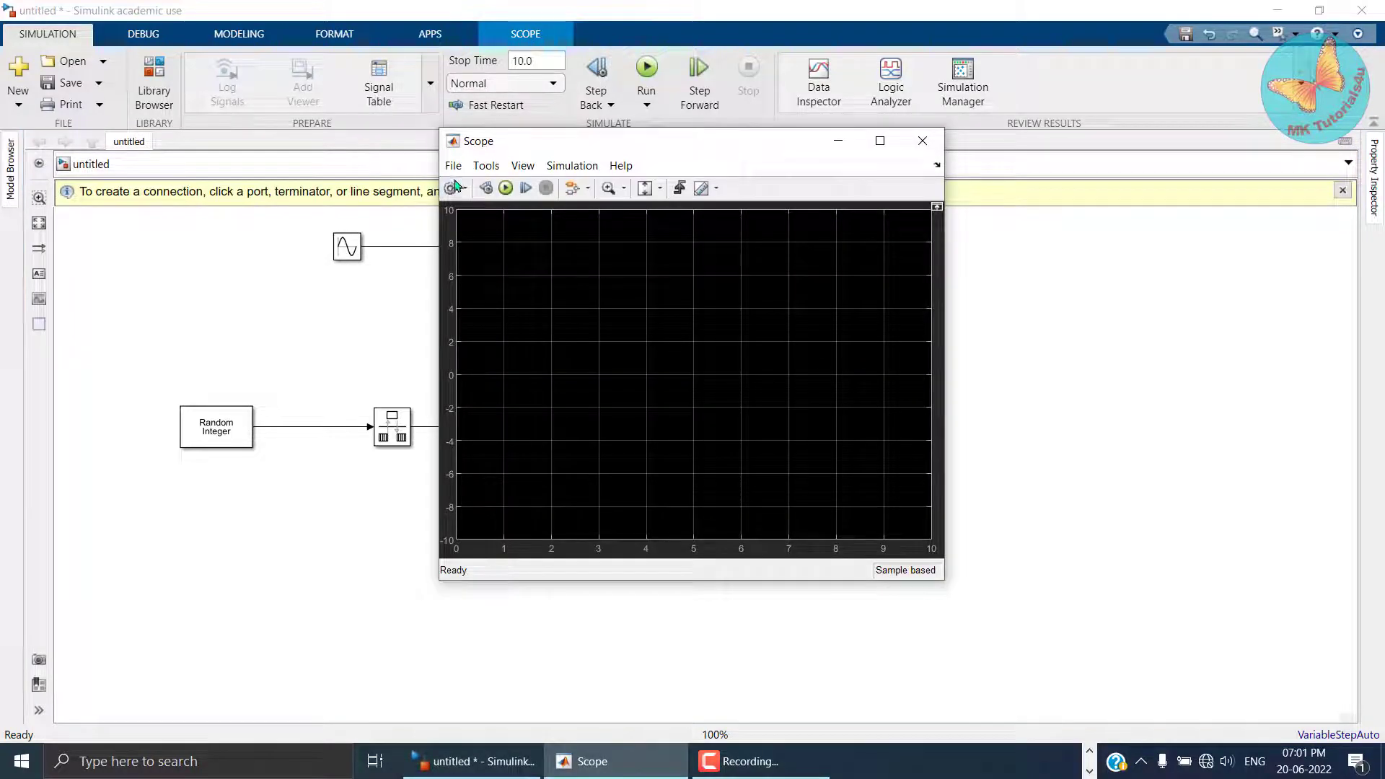
click(466, 188)
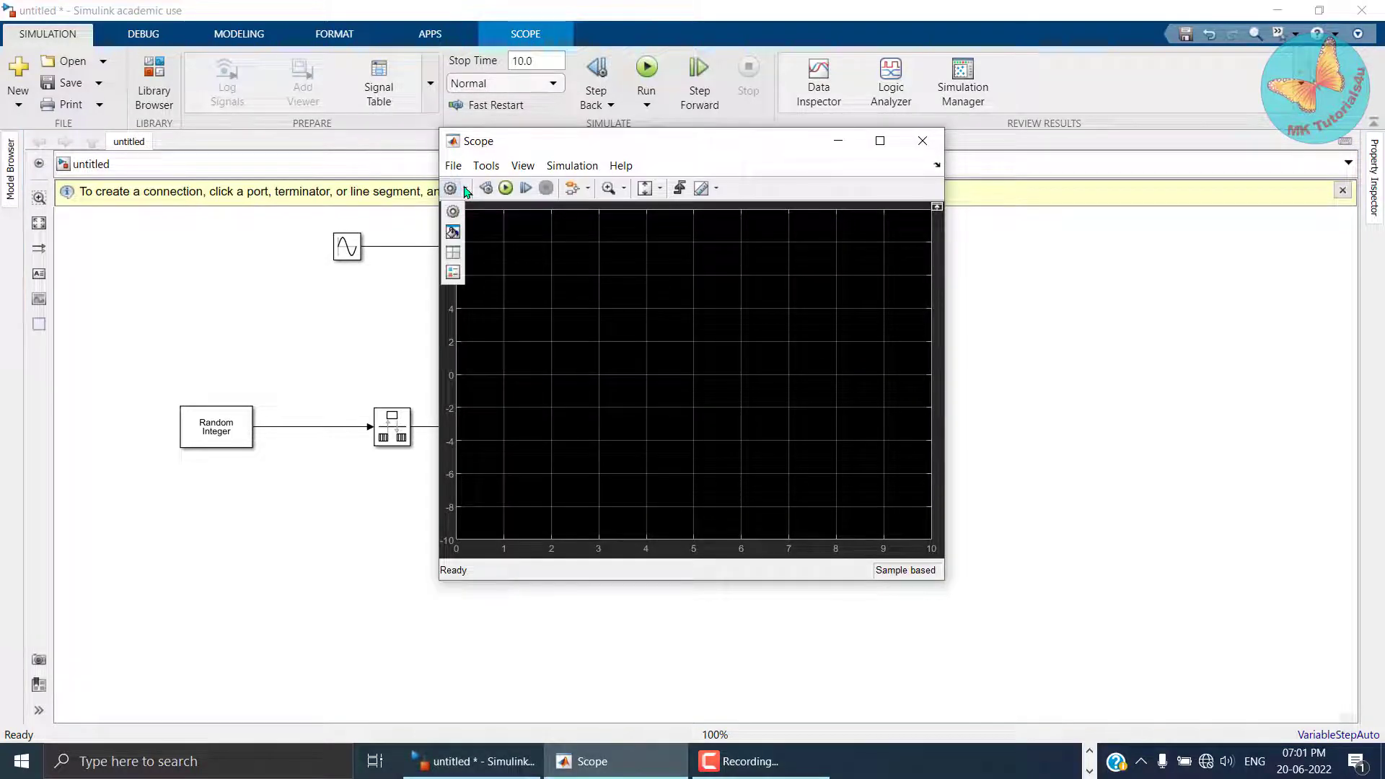
click(453, 253)
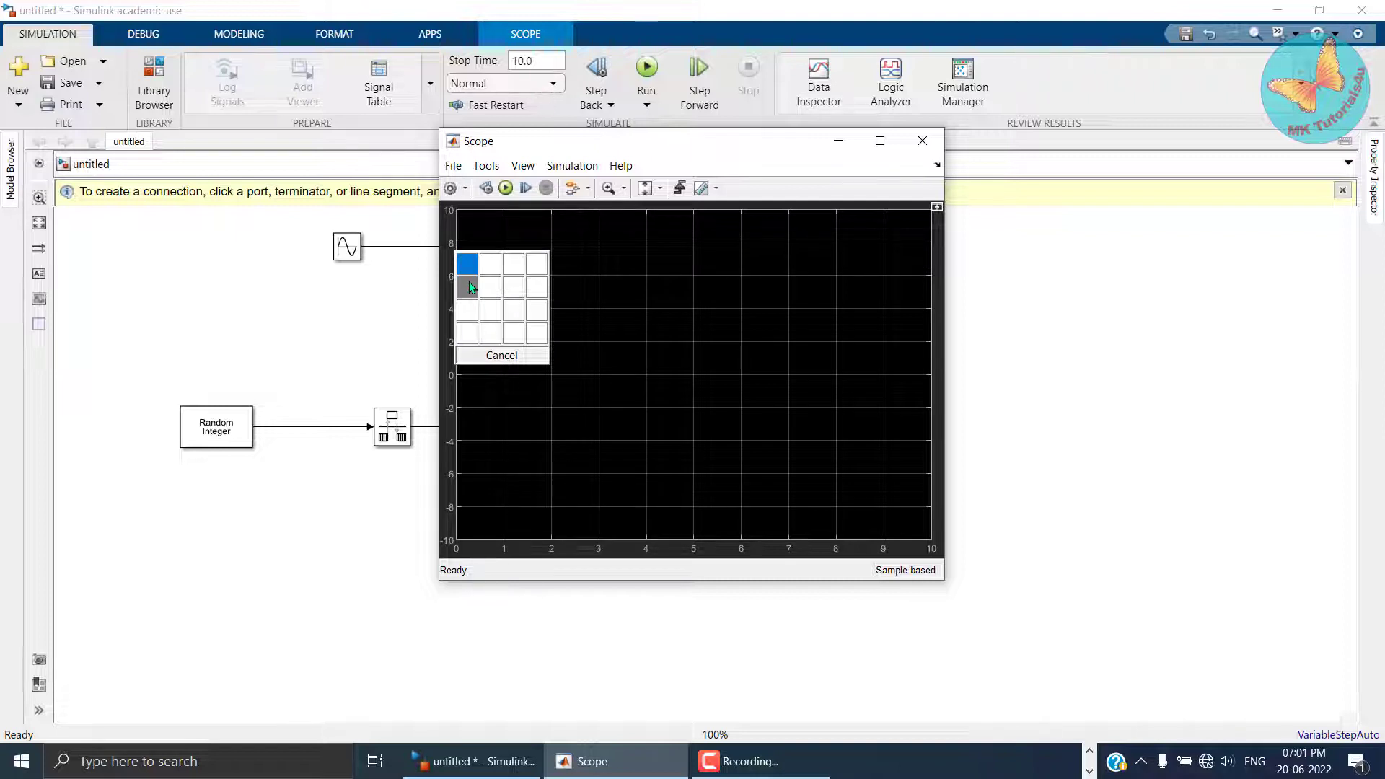
click(469, 287)
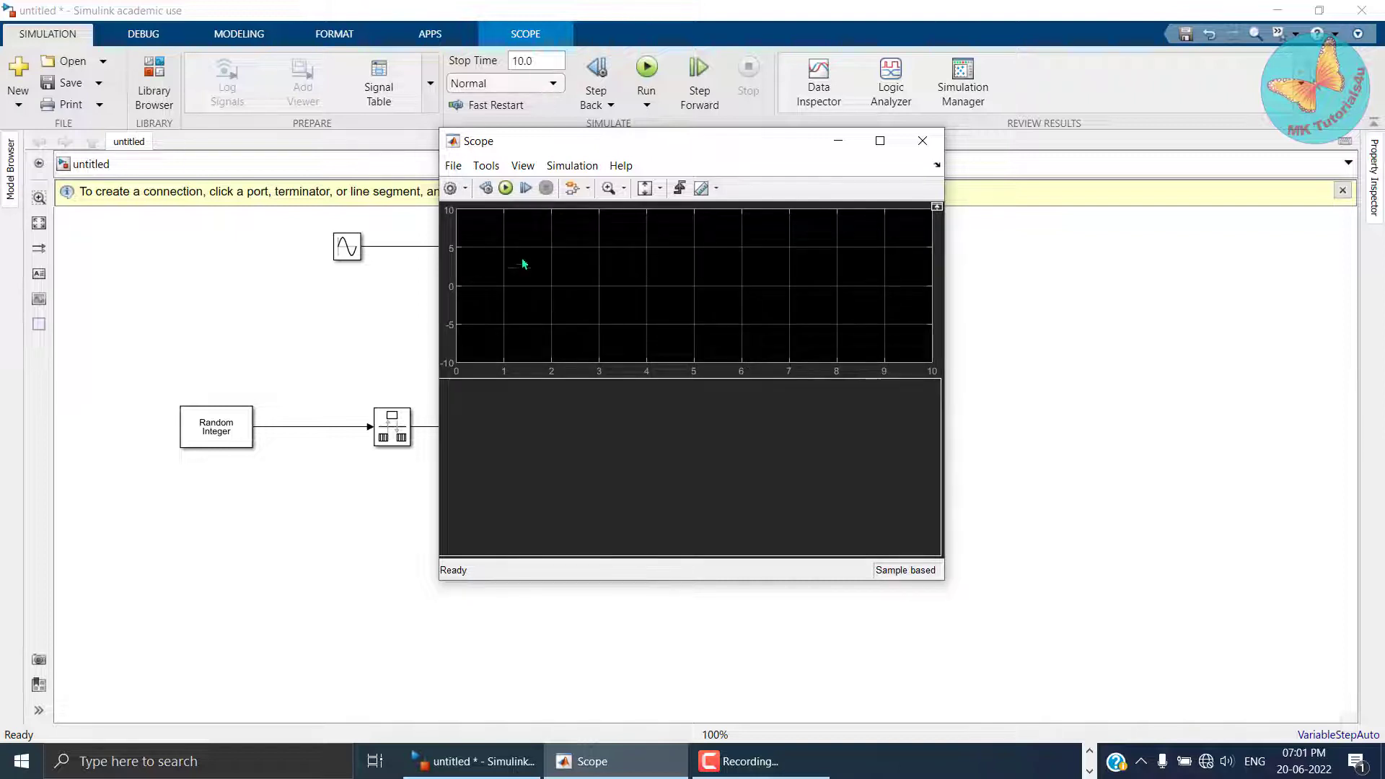
click(835, 144)
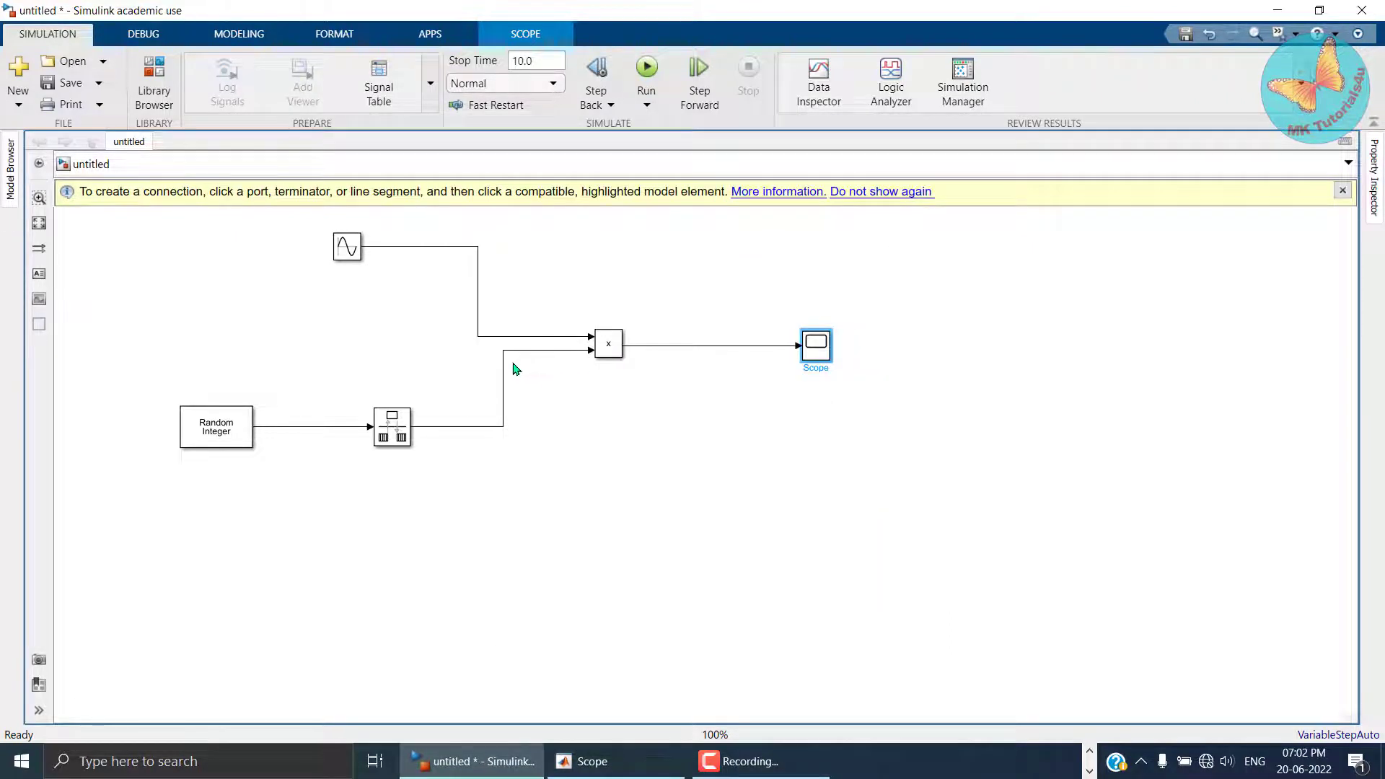
Branch the Rate Transition output line and connect the branch to the Scope as a second input.
click(502, 426)
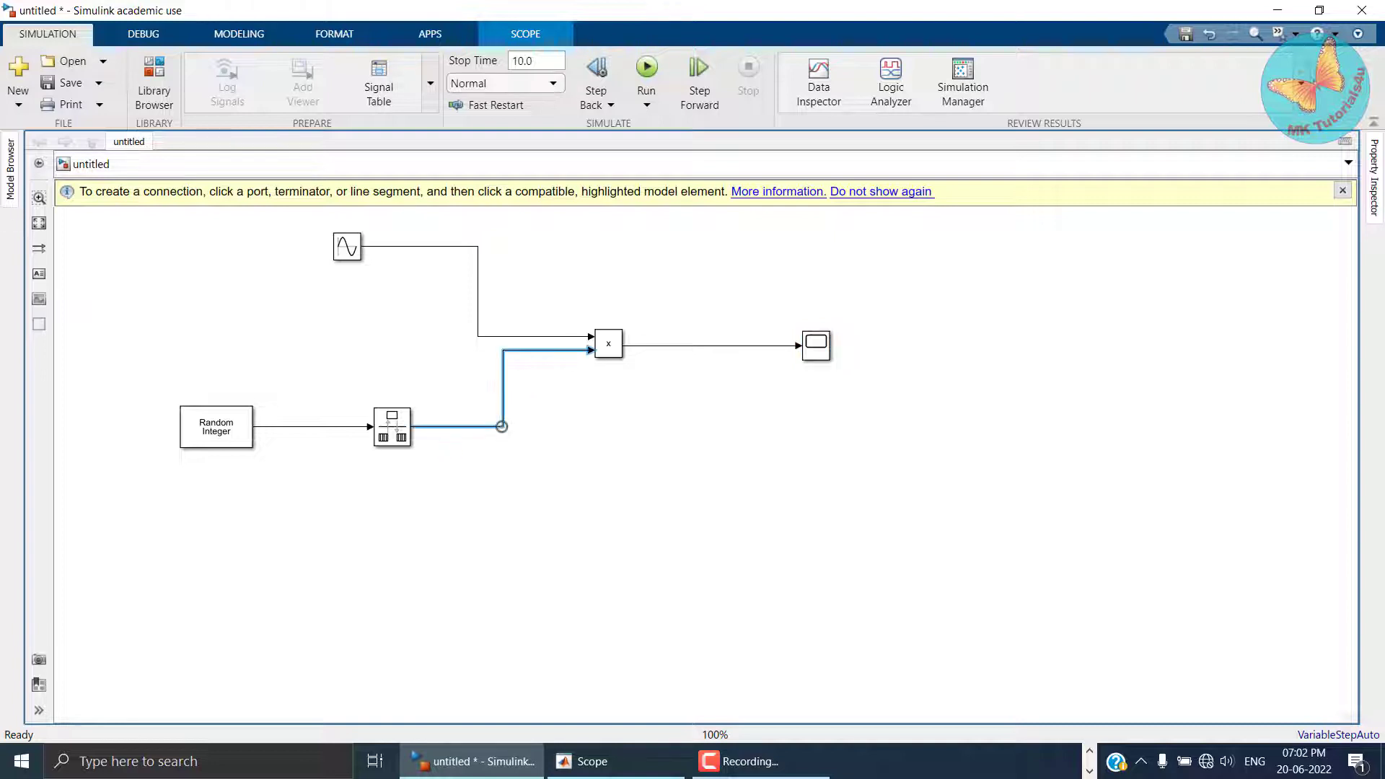
drag(502, 426, 802, 356)
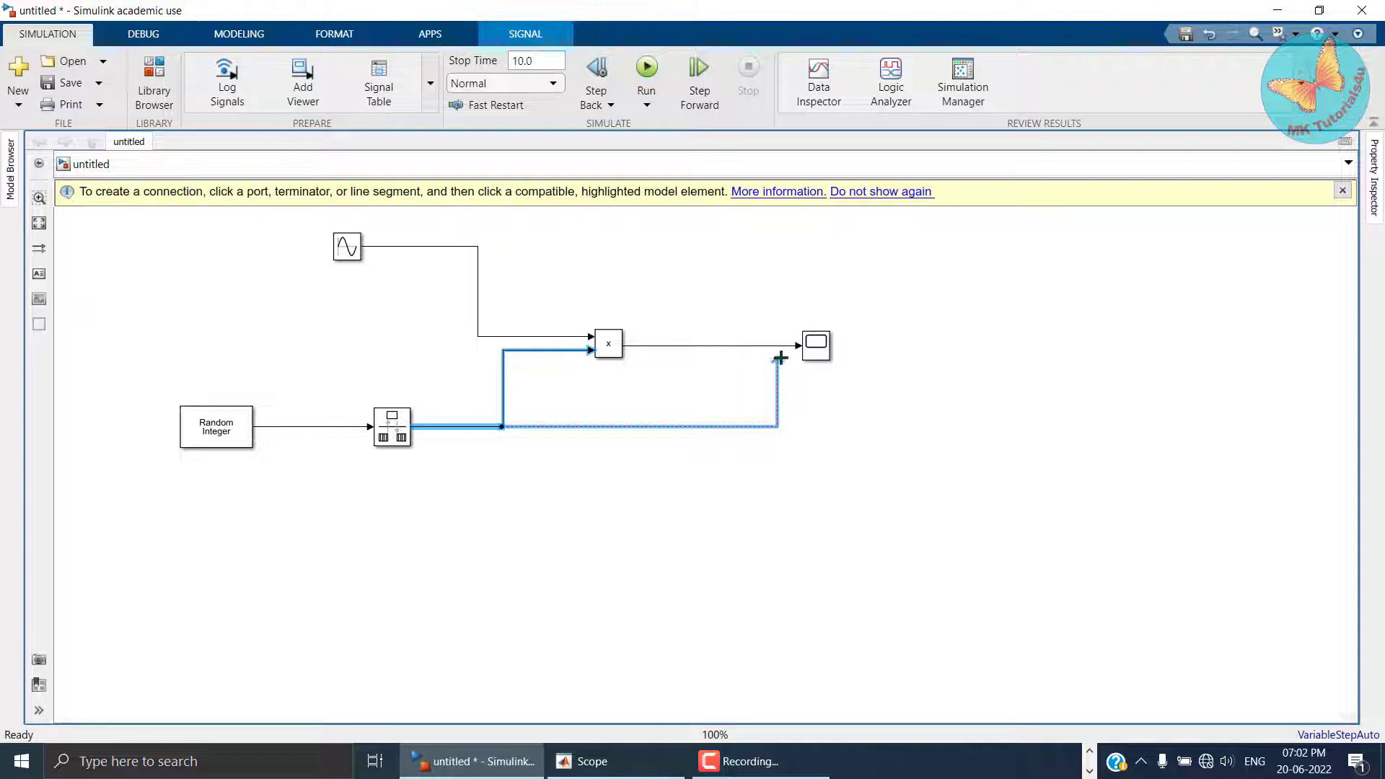
click(806, 429)
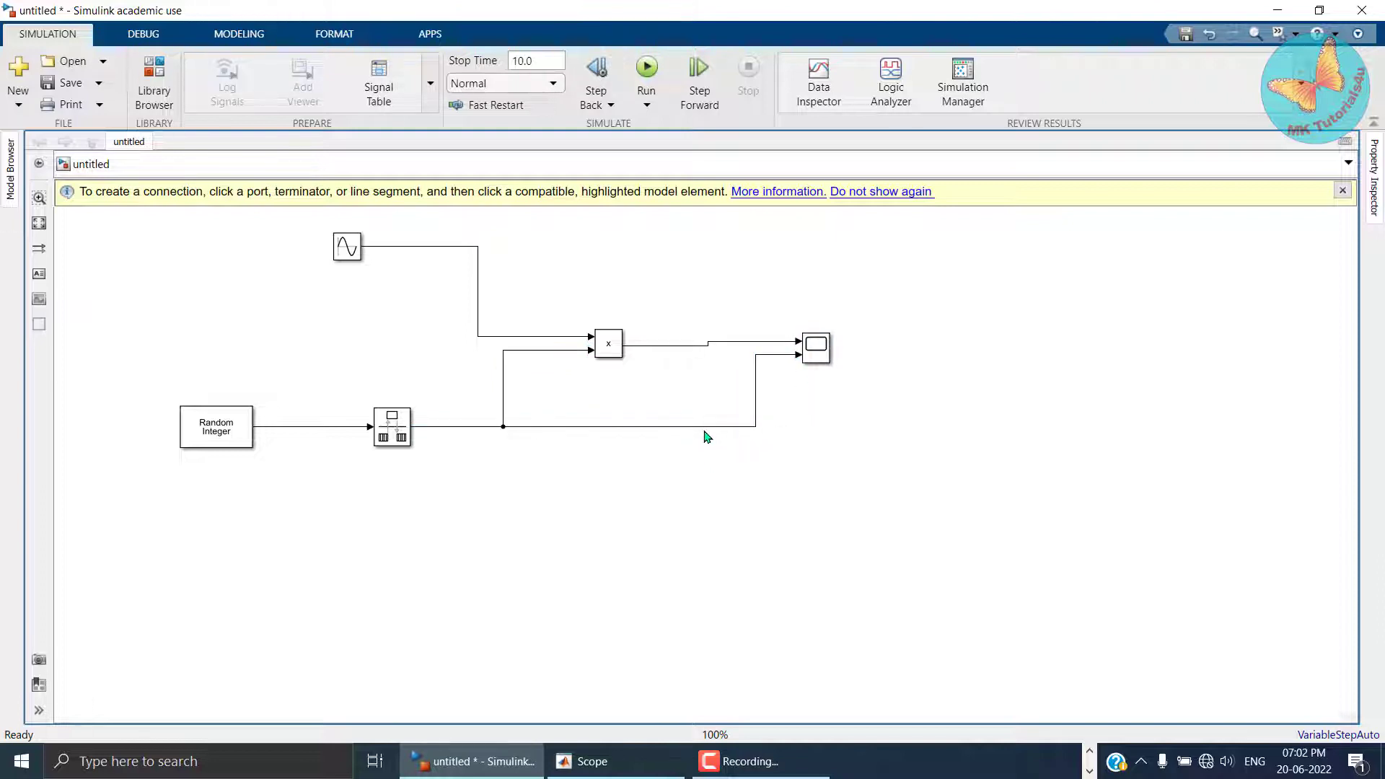
Set the Random Integer Generator's set size to 2 and its sample time to 0.3.
double_click(224, 437)
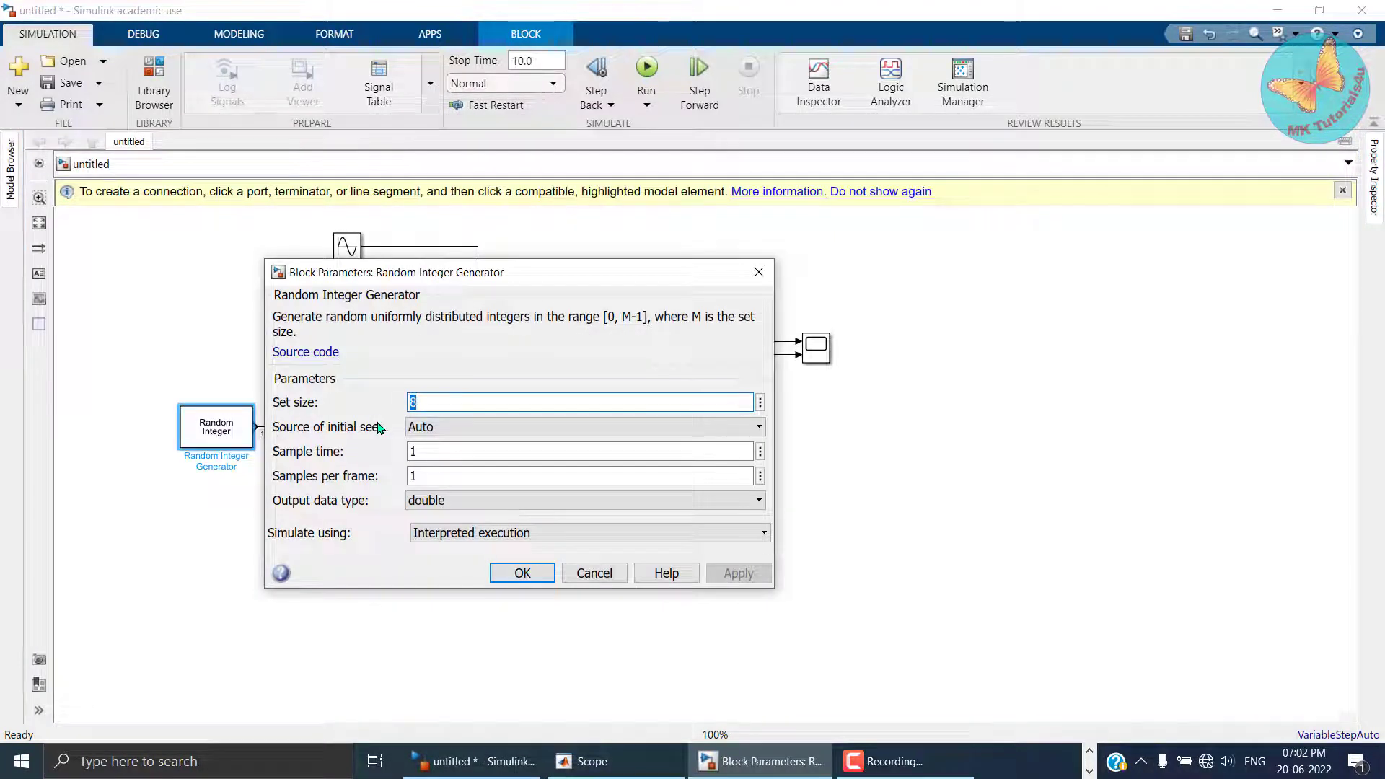
text(2)
key(Tab)
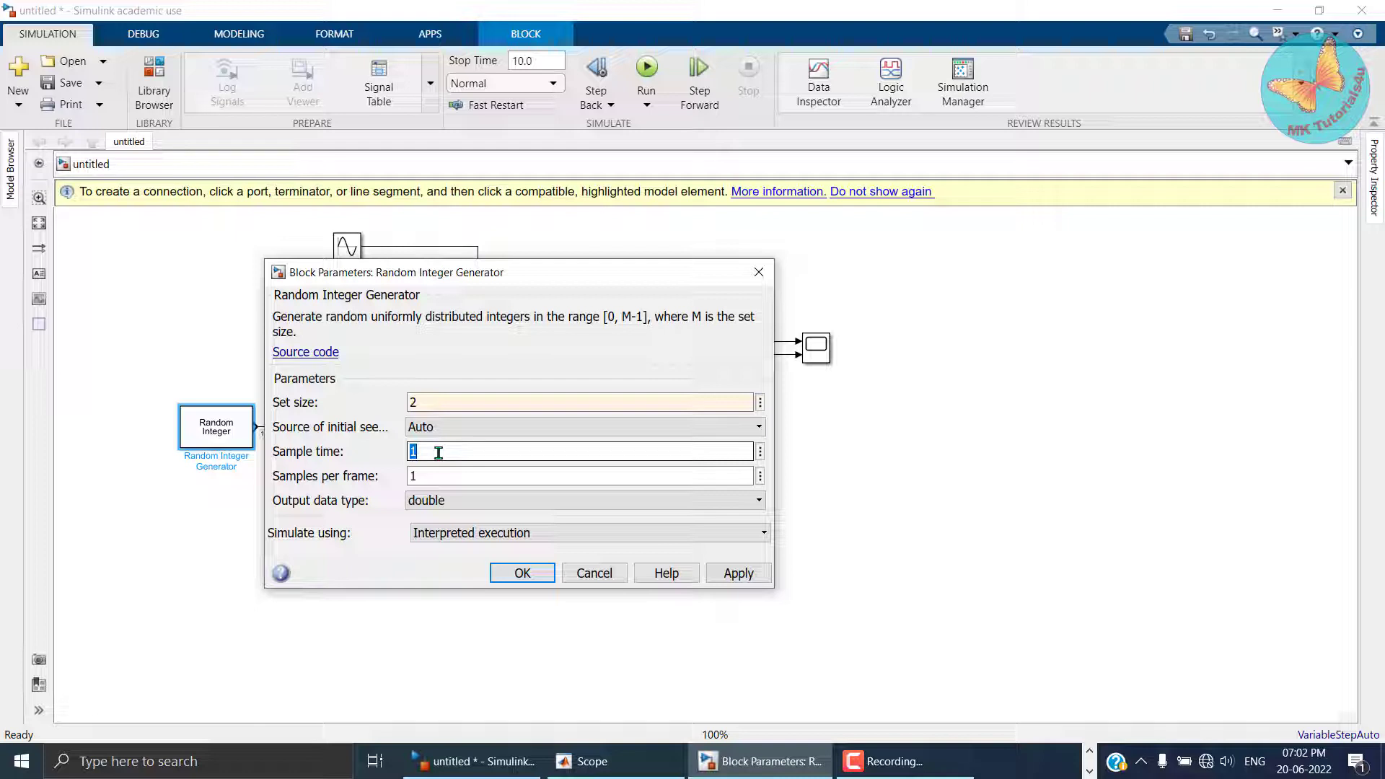
text(0.3)
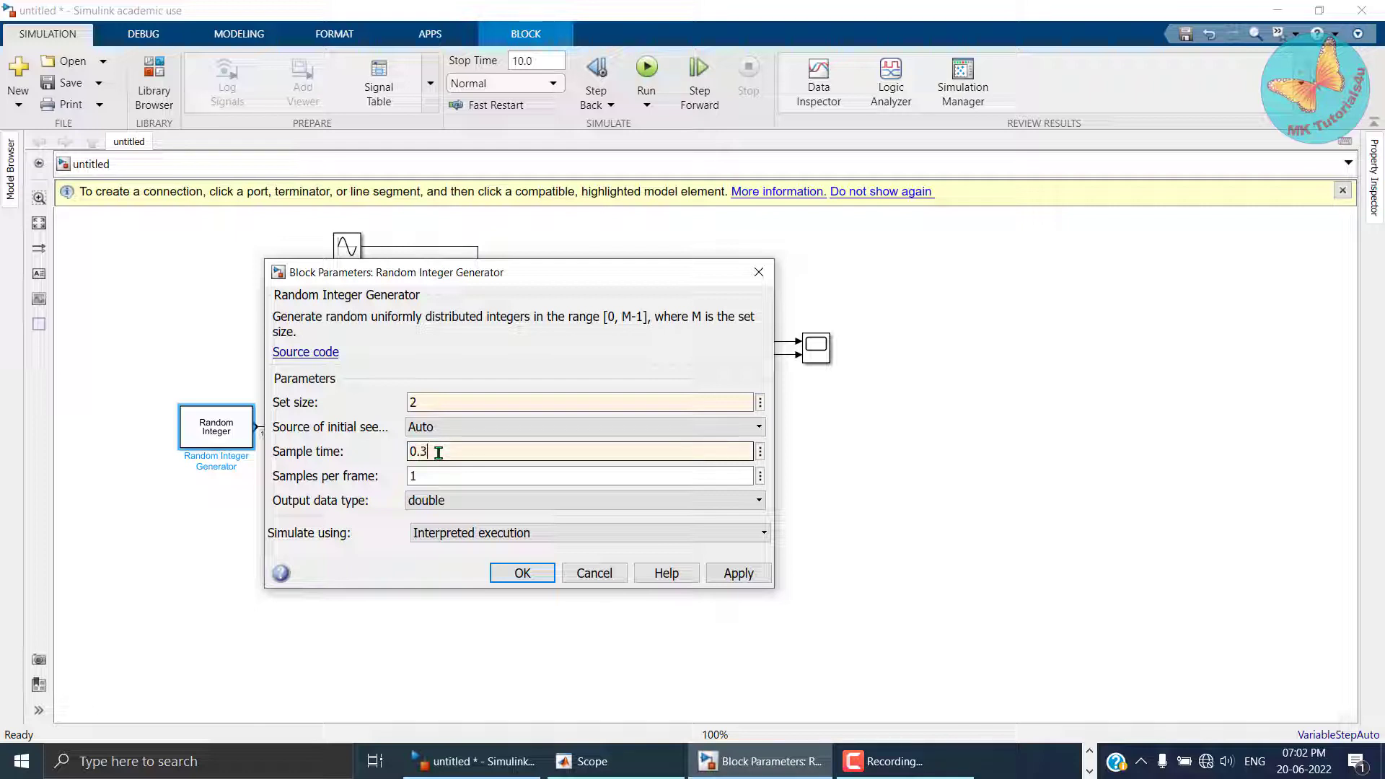
click(520, 573)
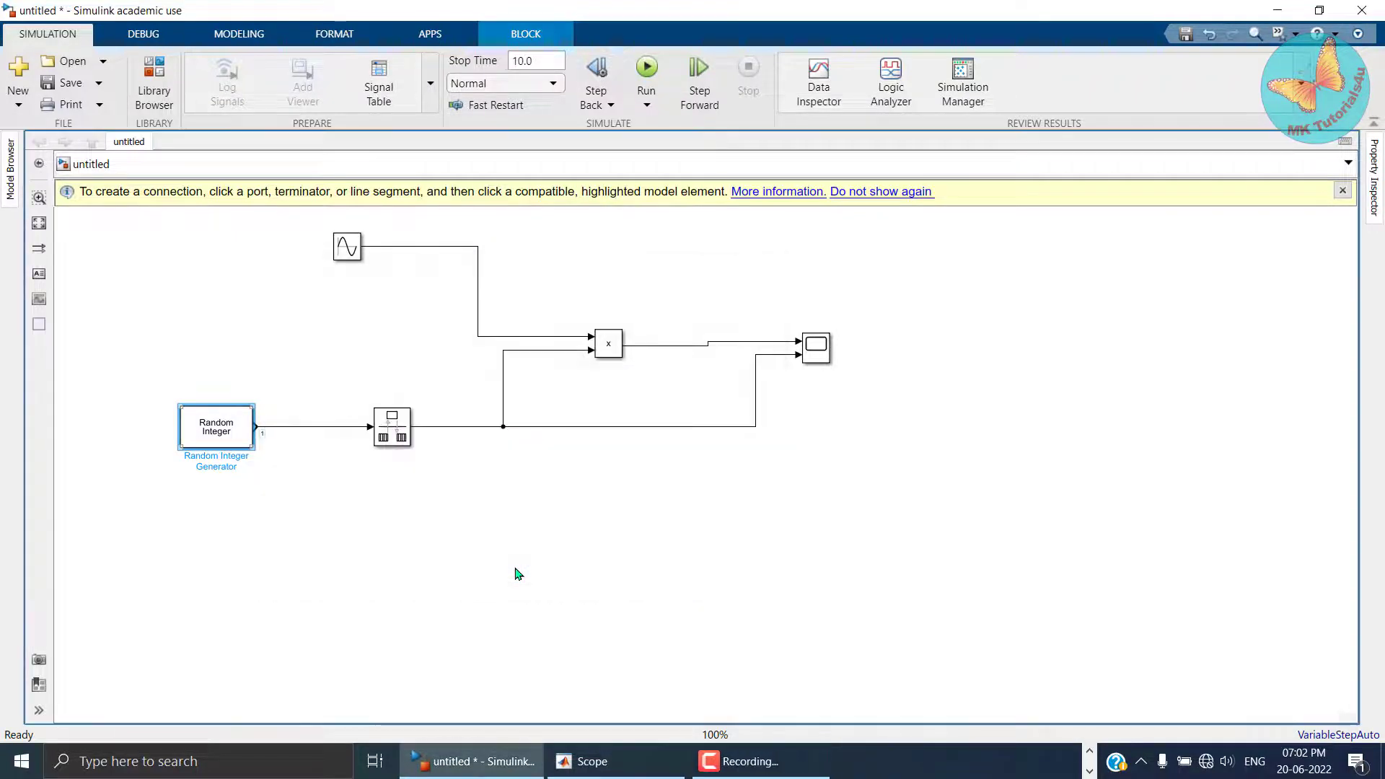
Set the Sine Wave block's amplitude to 2 and its frequency to 2*pi*500 rad/sec.
double_click(346, 247)
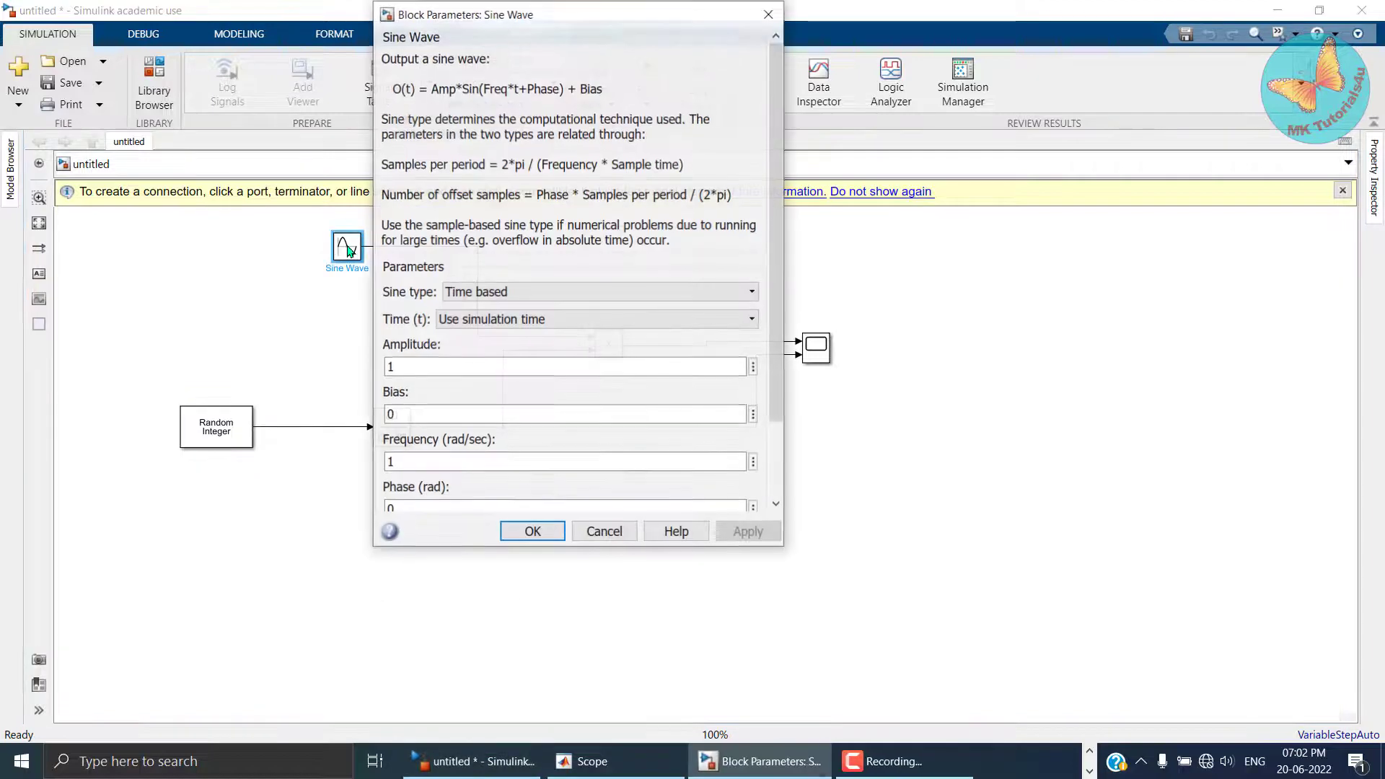
double_click(421, 369)
text(2)
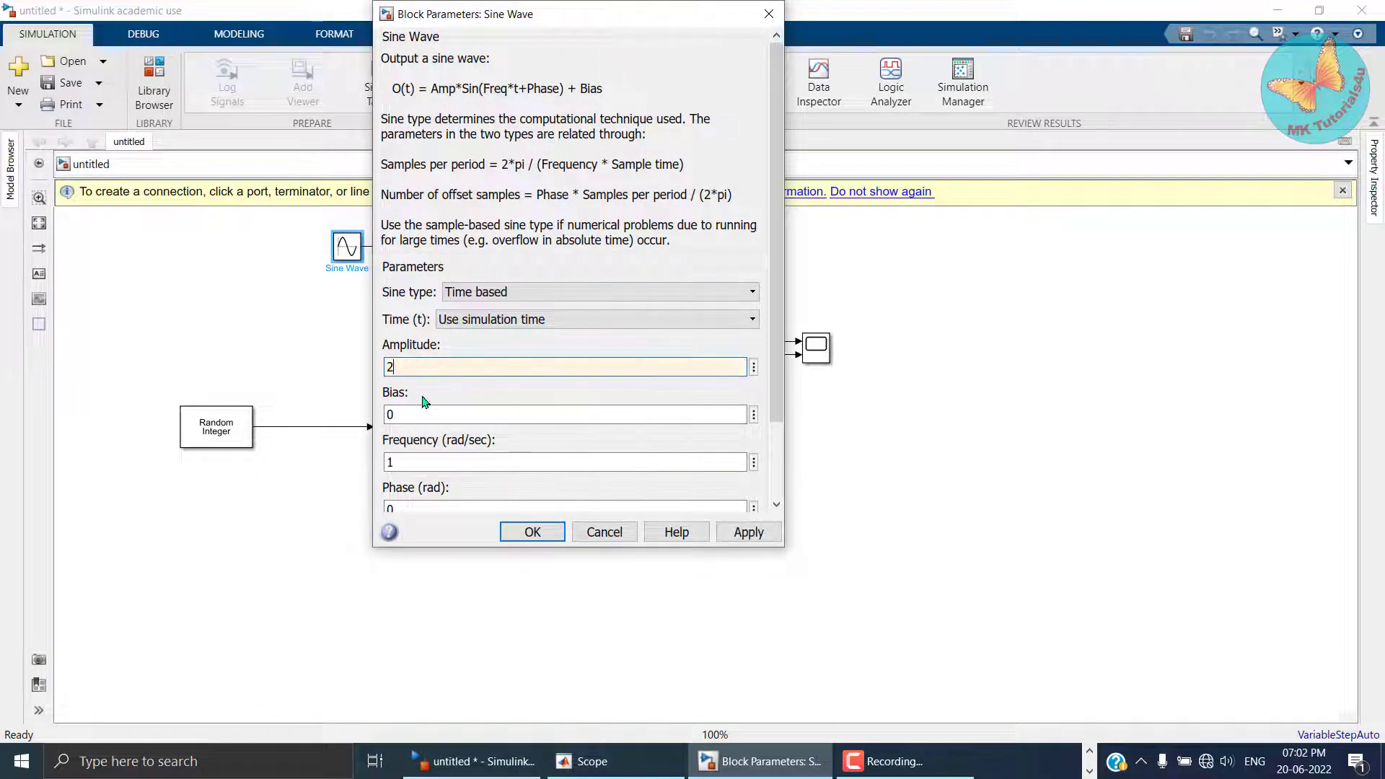
scroll(496, 441, down, 3)
scroll(496, 442, down, 1)
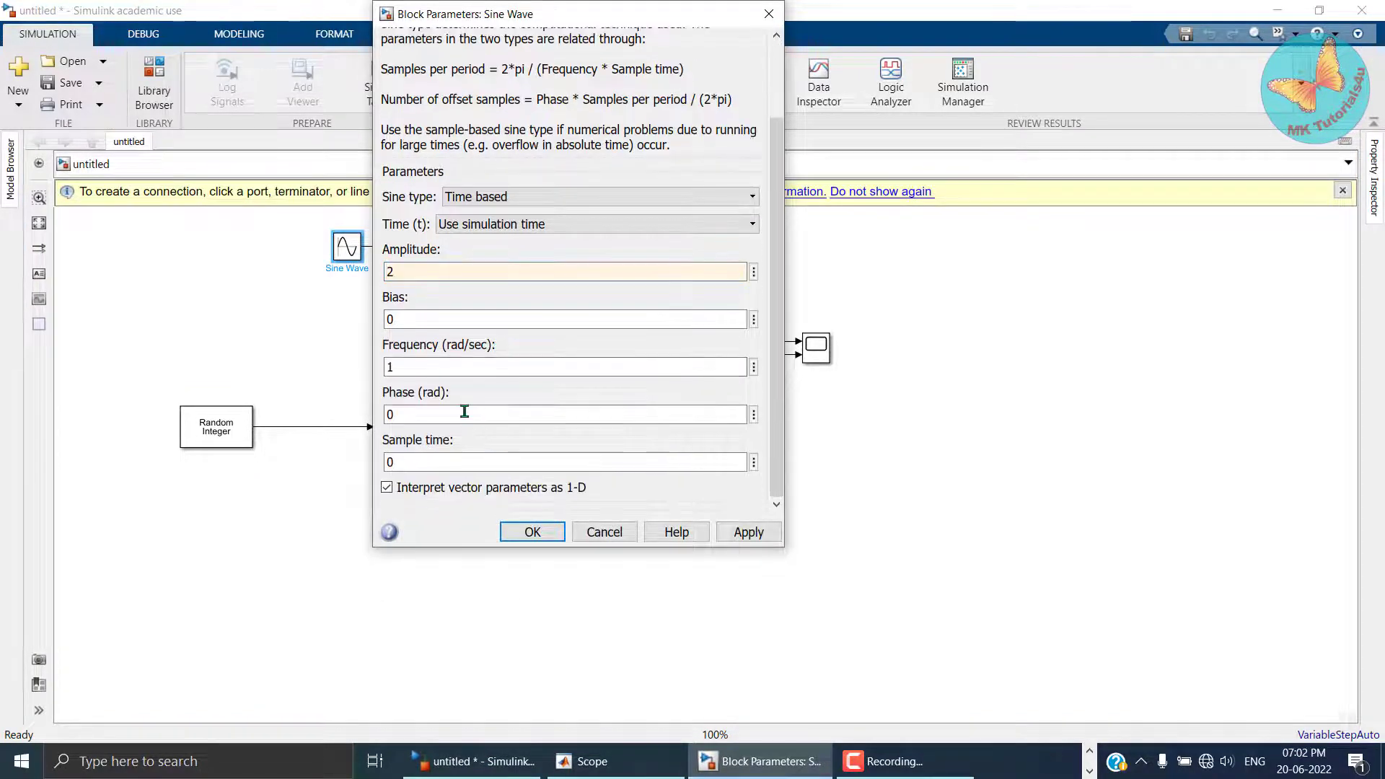
double_click(434, 366)
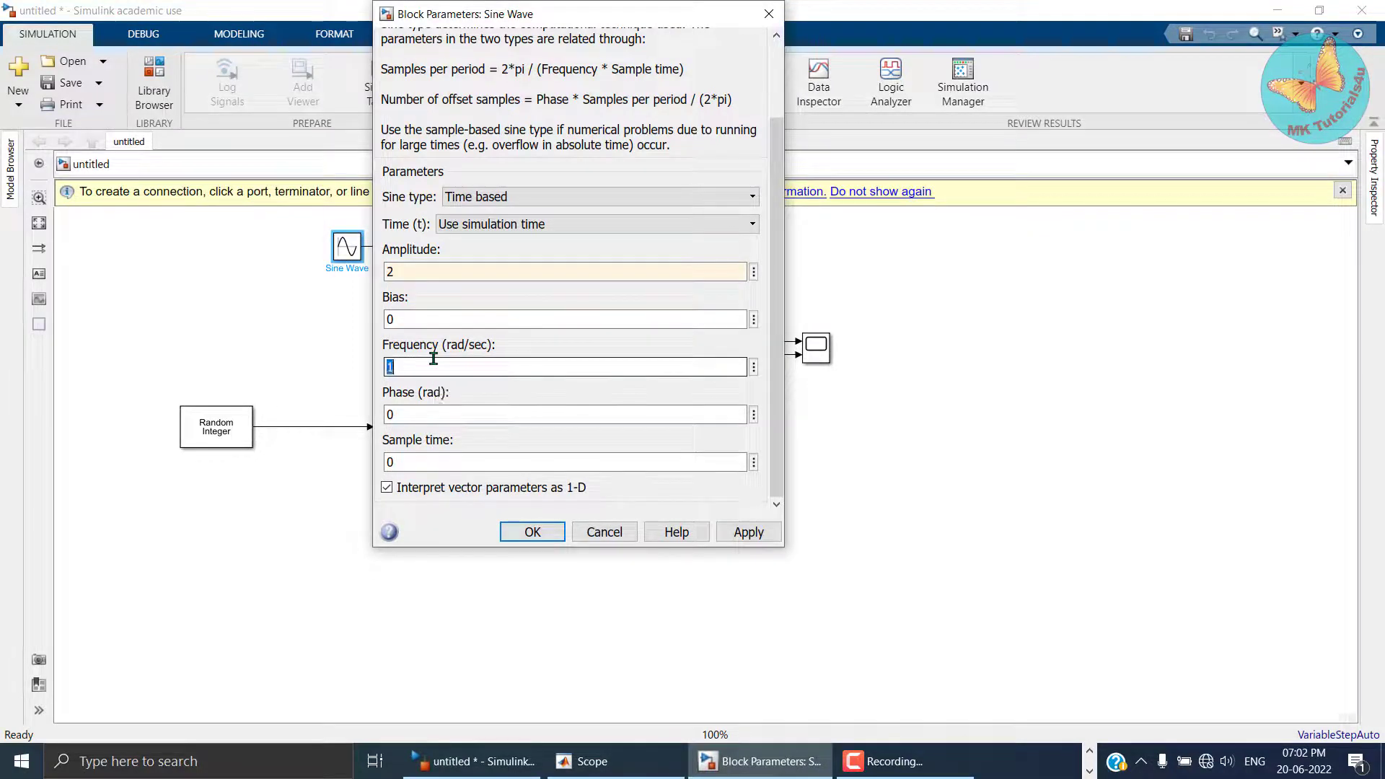
text(2)
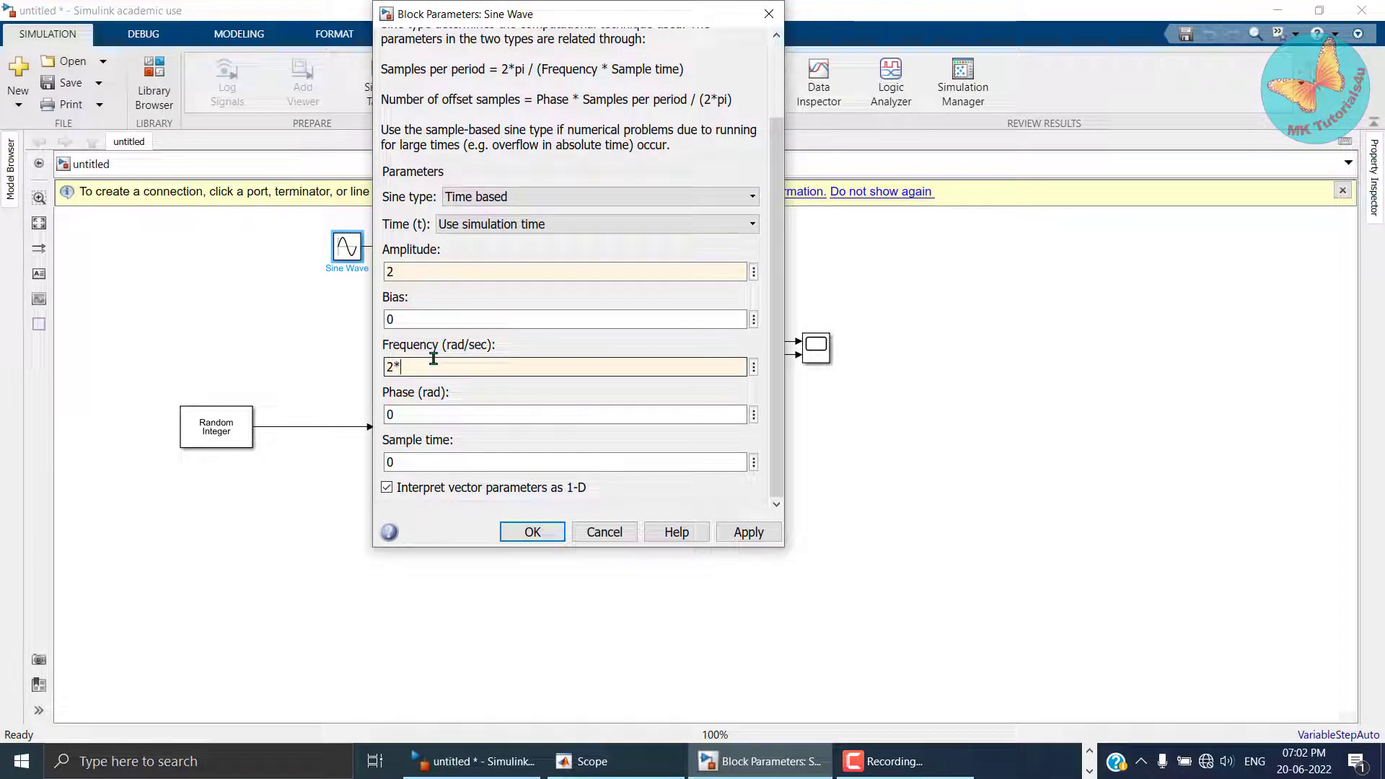
text(*pi*500)
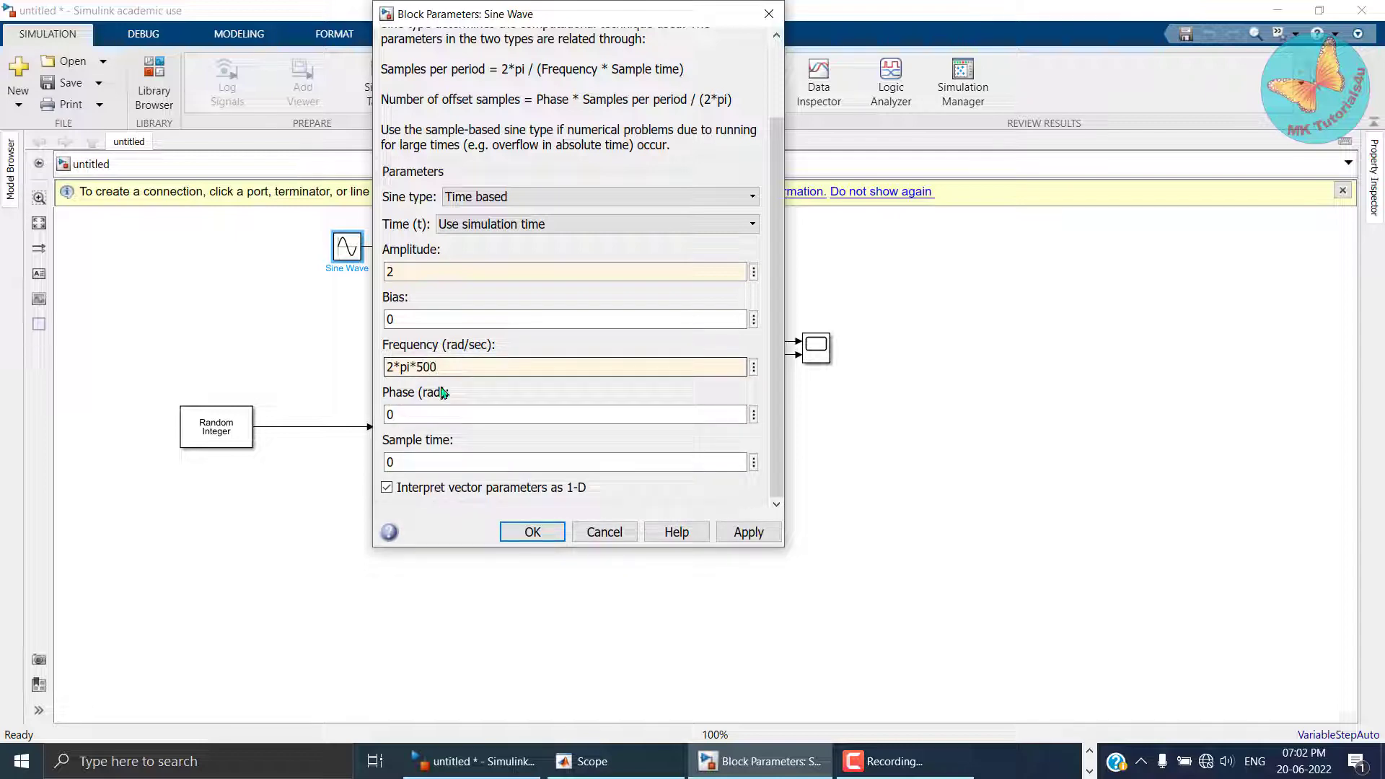
click(531, 532)
Set the Rate Transition block's output port sample time to 0.000002.
click(402, 439)
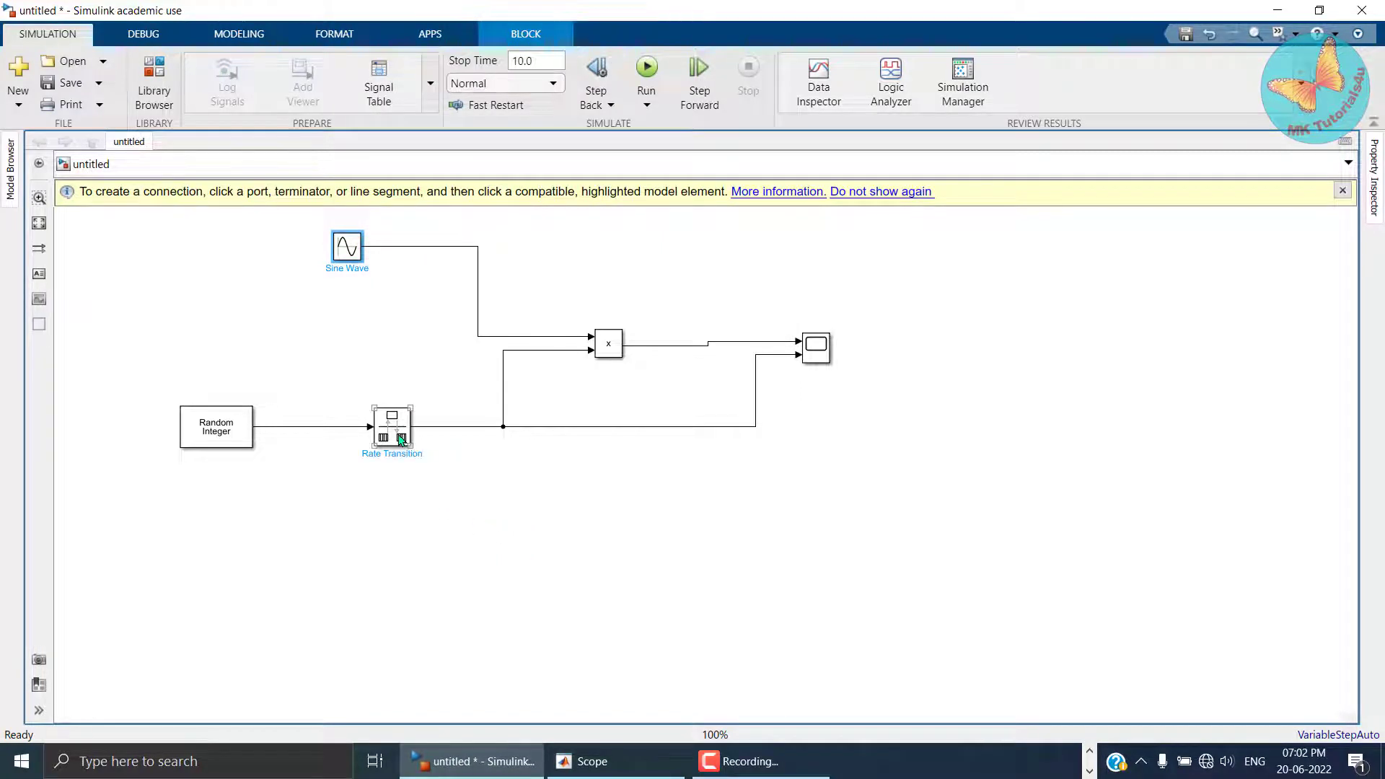
double_click(401, 439)
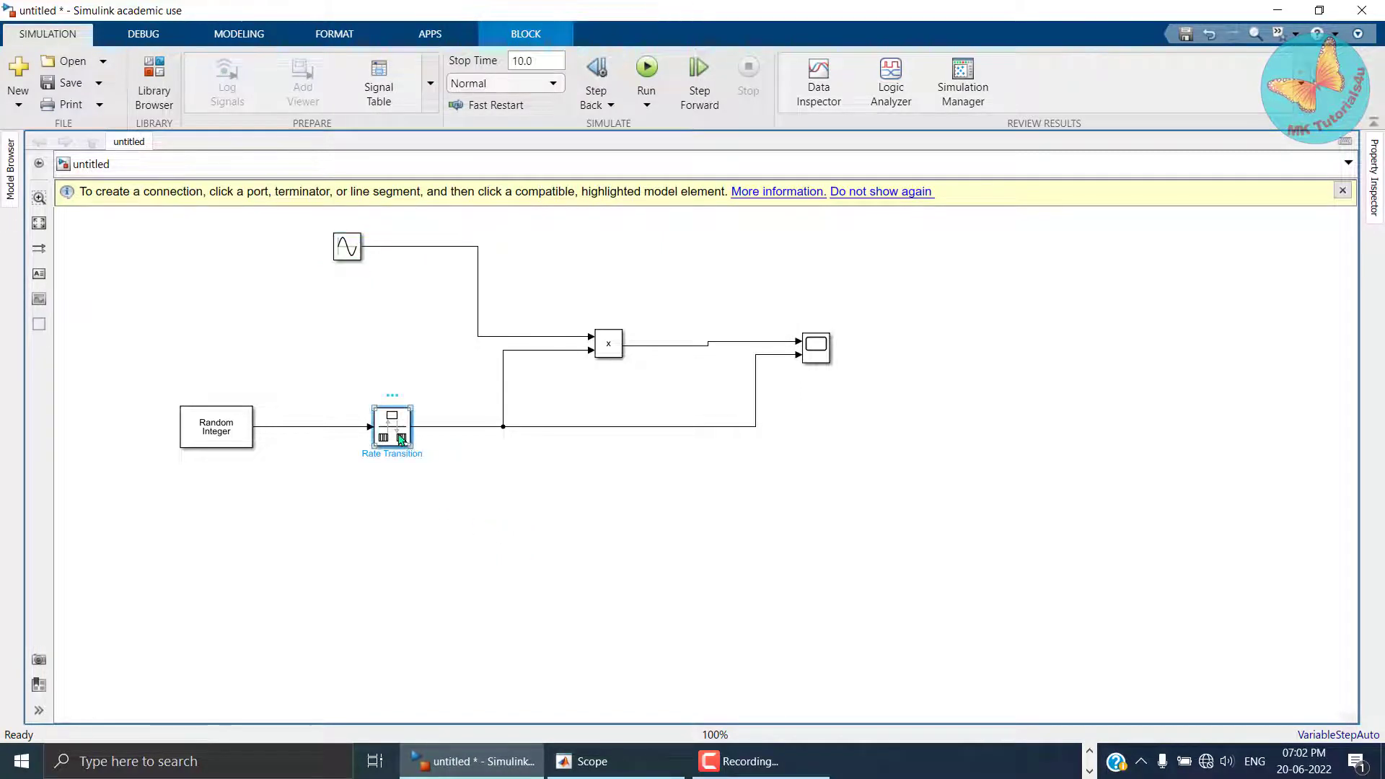
click(476, 519)
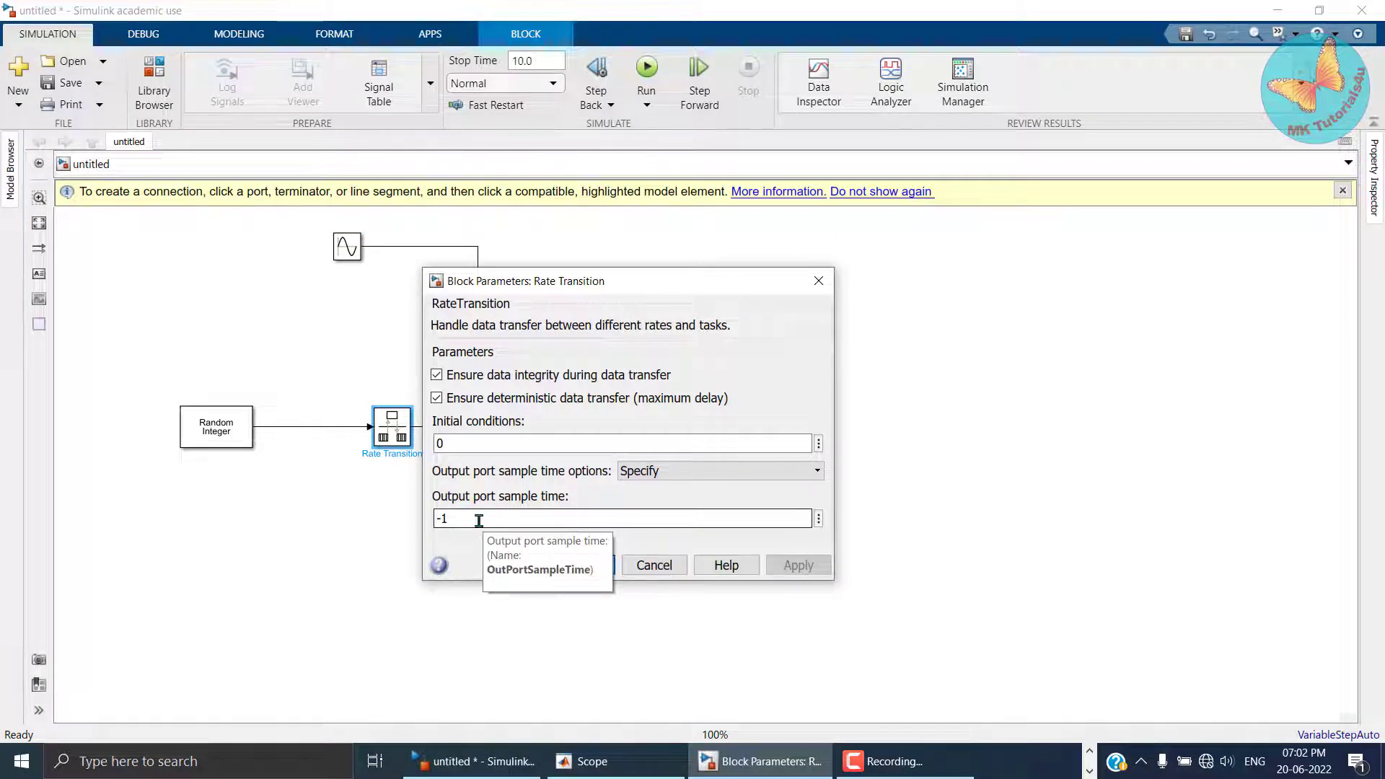
double_click(479, 520)
text(0.)
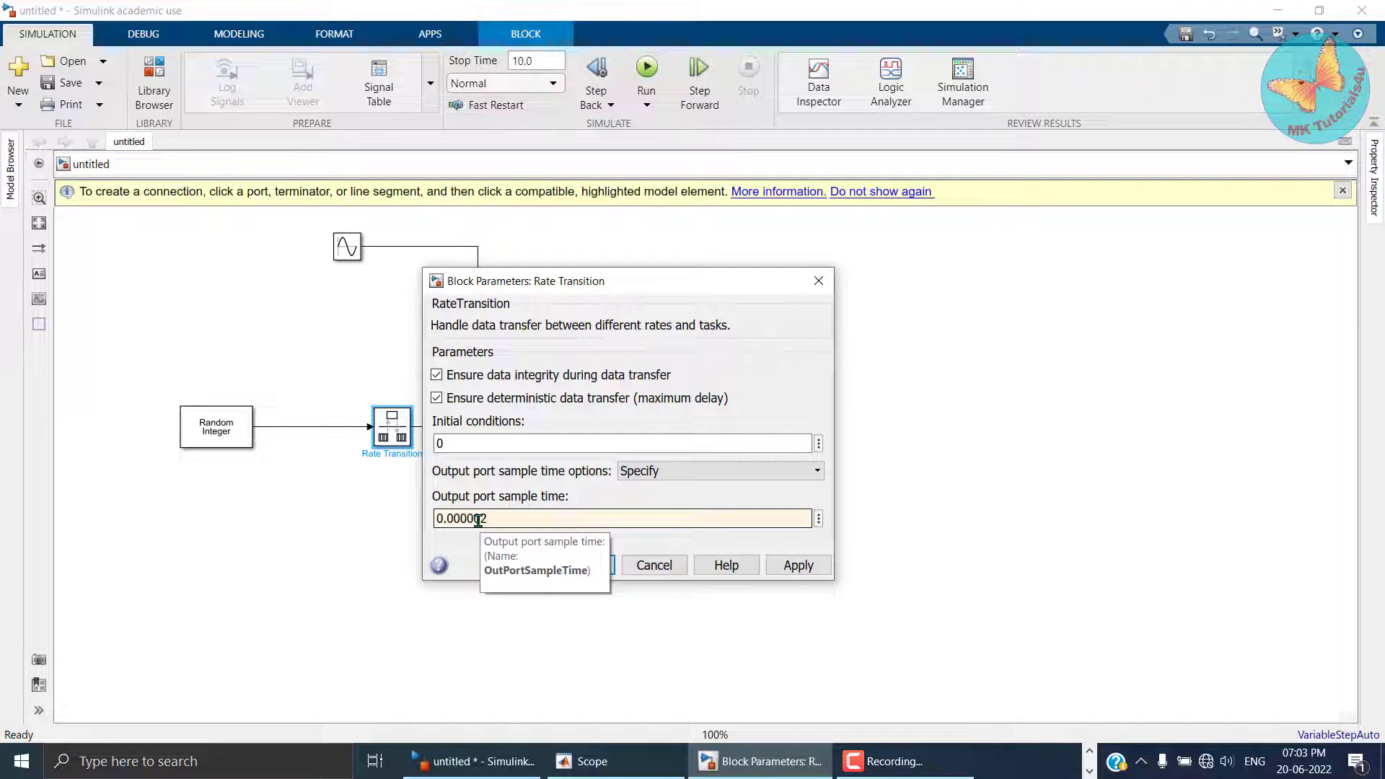
text(000002)
click(797, 566)
click(581, 565)
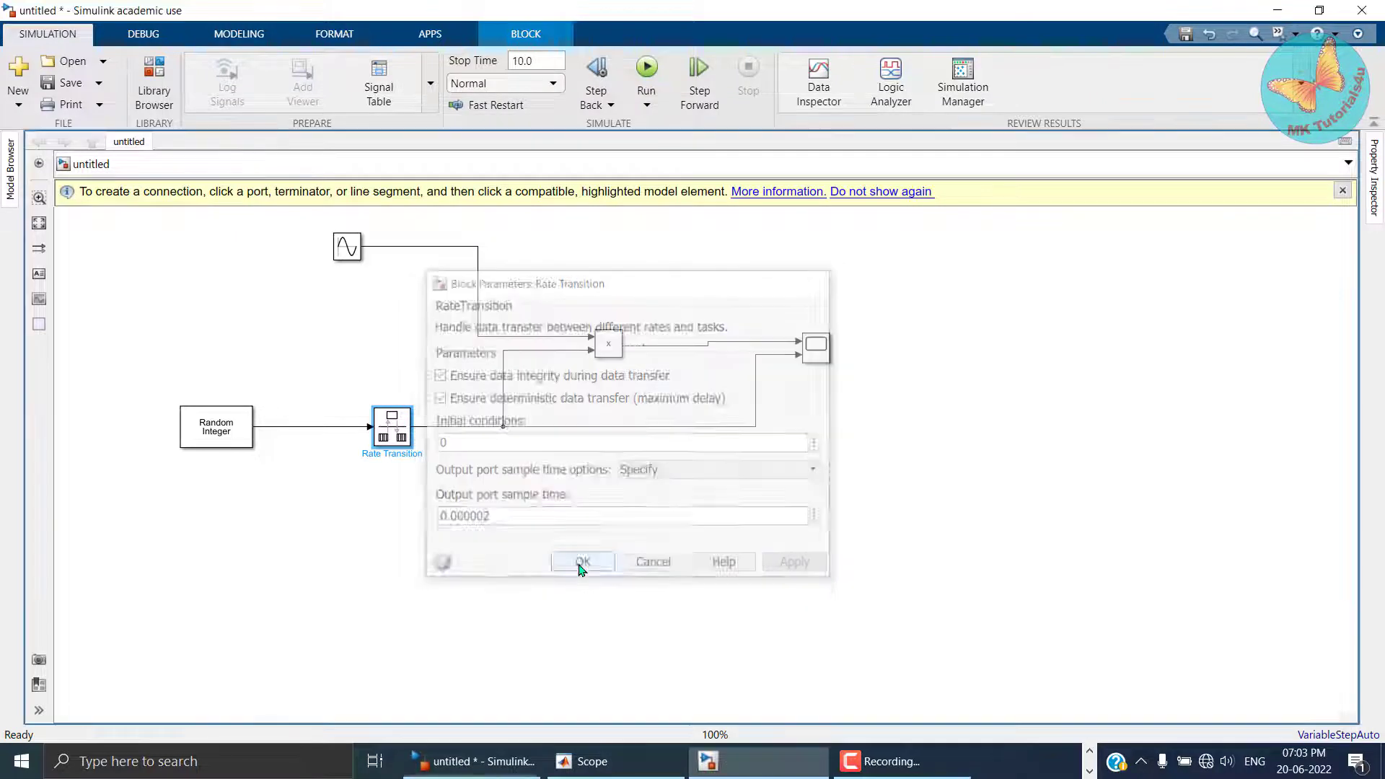
click(559, 577)
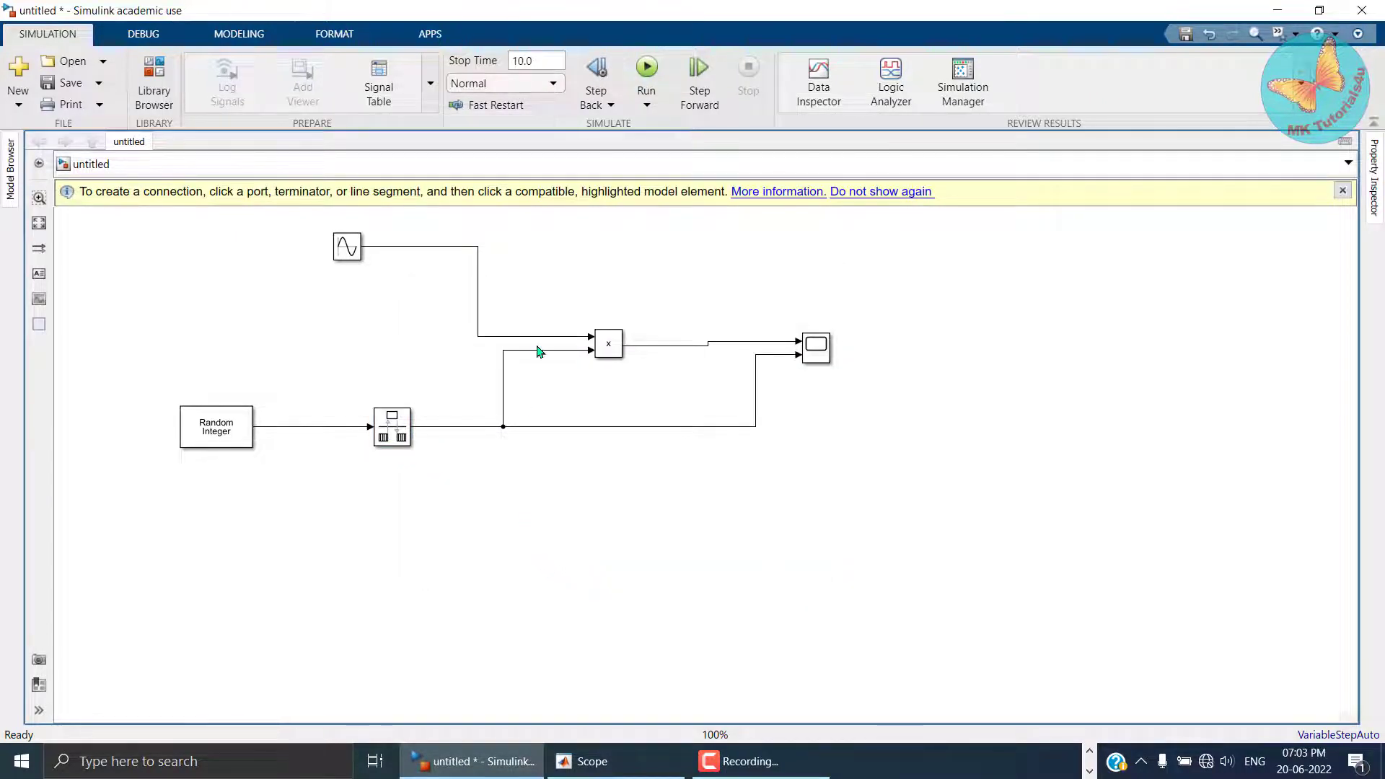
Move the Product block down toward the data line and shift its lower input's branch line left, under the sine line's vertical segment.
click(609, 350)
drag(609, 350, 589, 399)
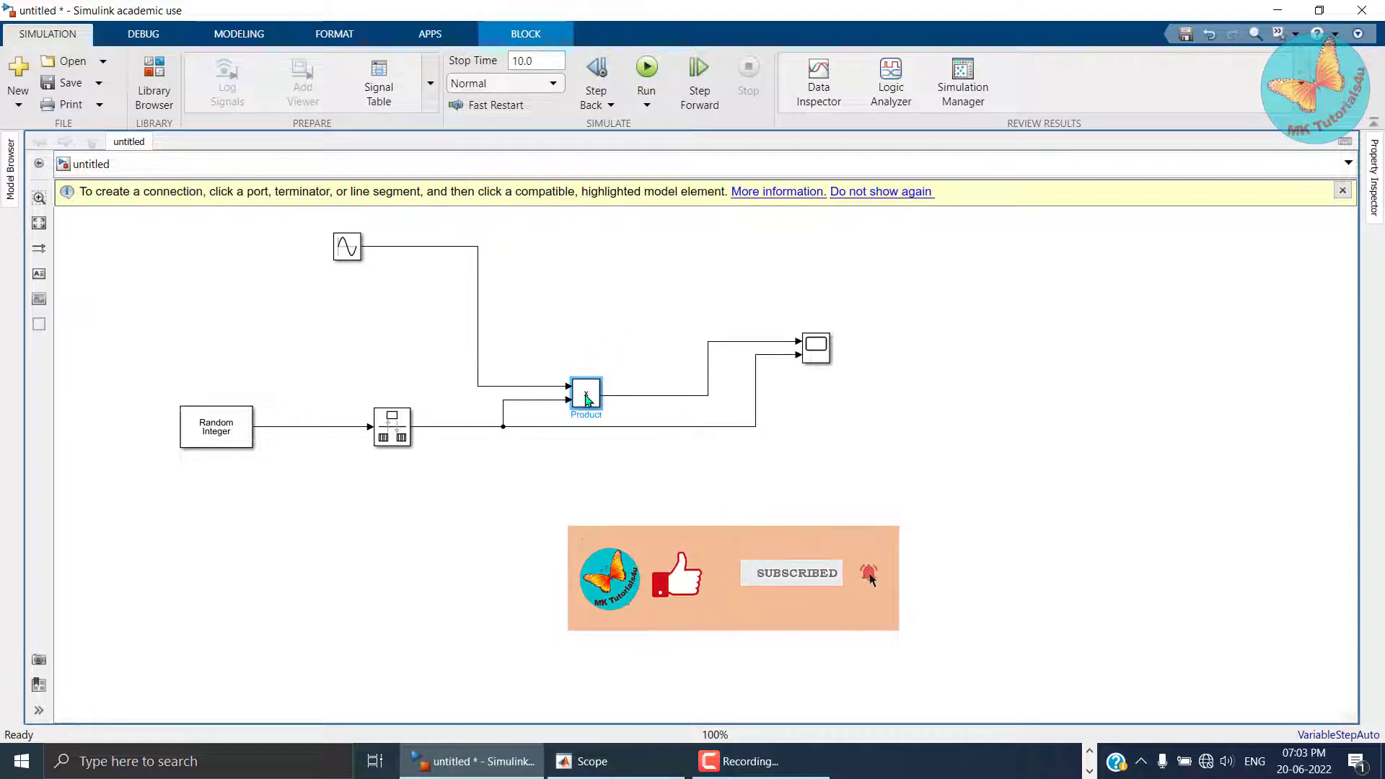
drag(503, 414, 478, 413)
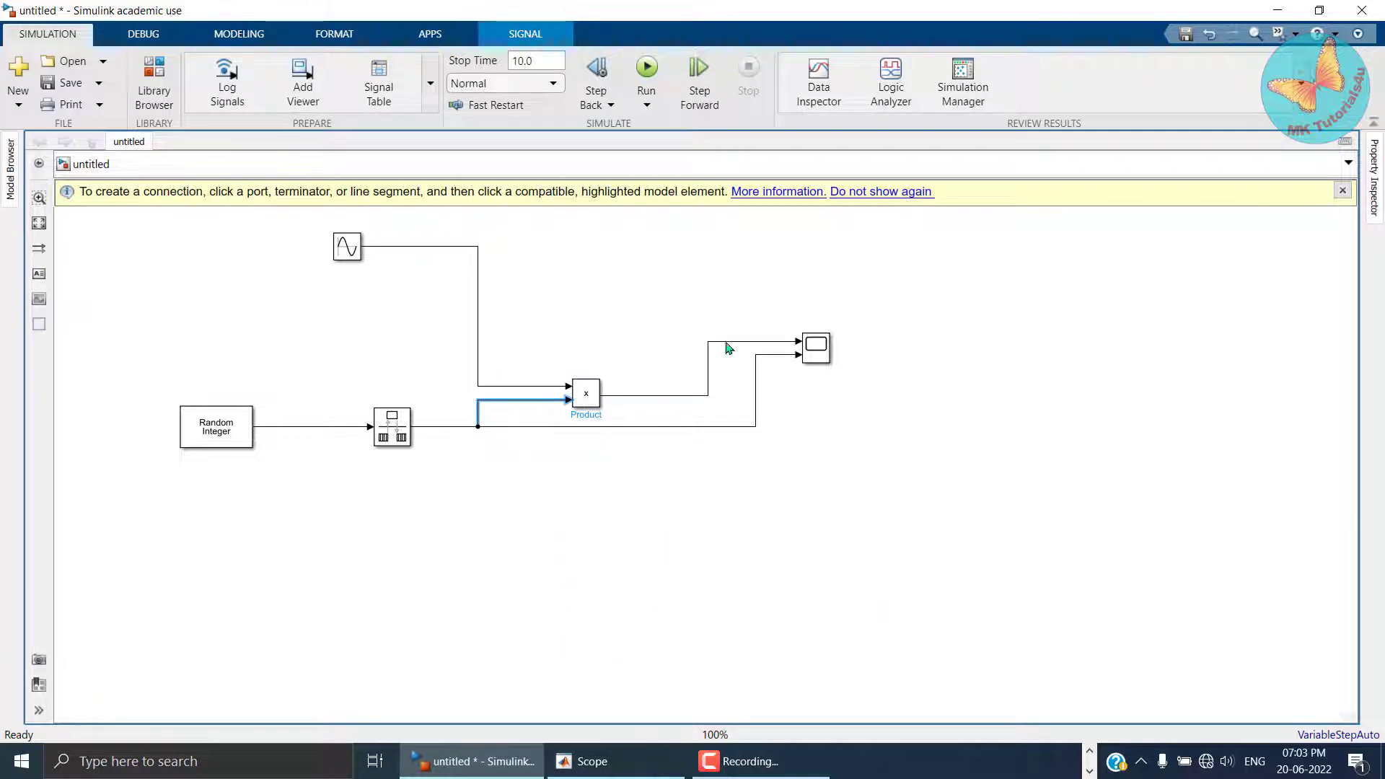
Permanently dismiss the connection hint and enlarge the Scope block to space its two input ports farther apart.
click(875, 193)
click(802, 353)
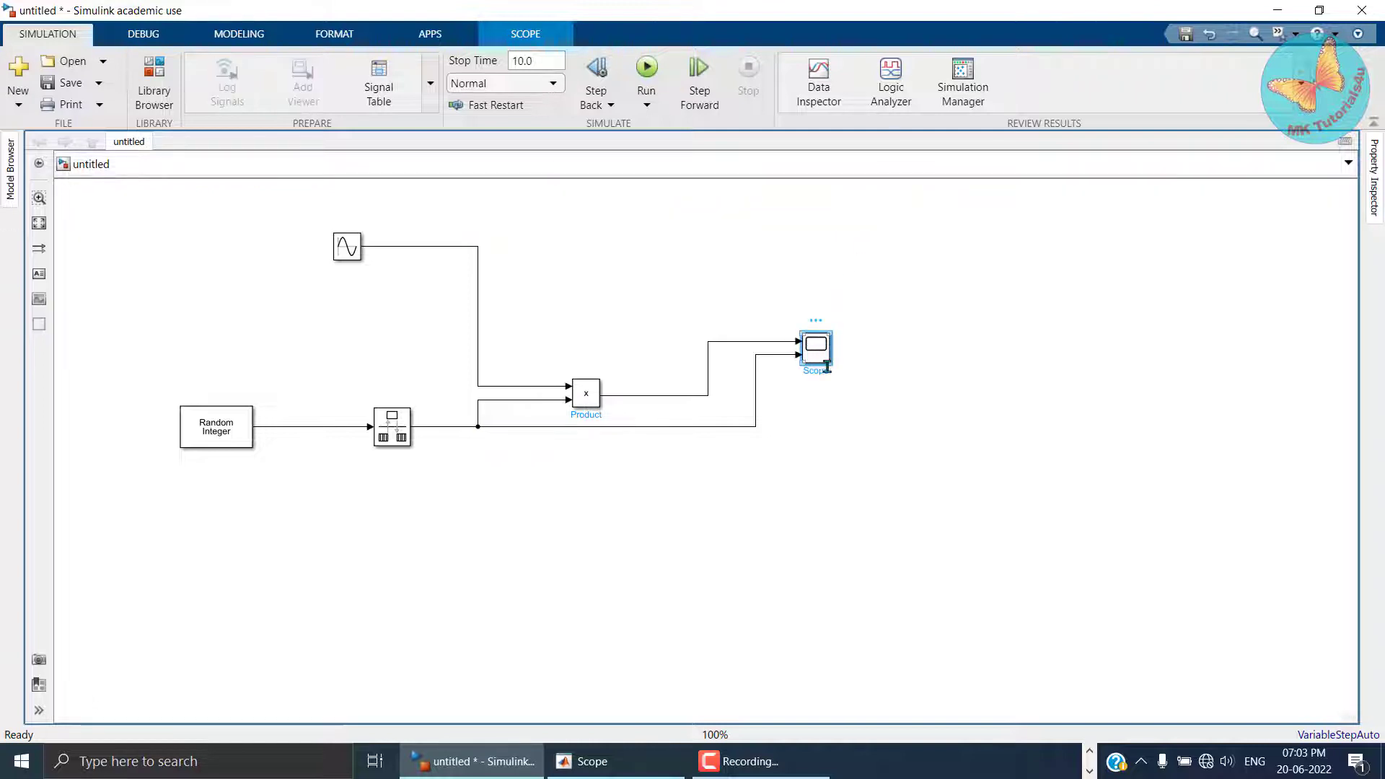
mouse_move(831, 364)
mouse_down()
mouse_move(852, 408)
mouse_move(845, 371)
mouse_up()
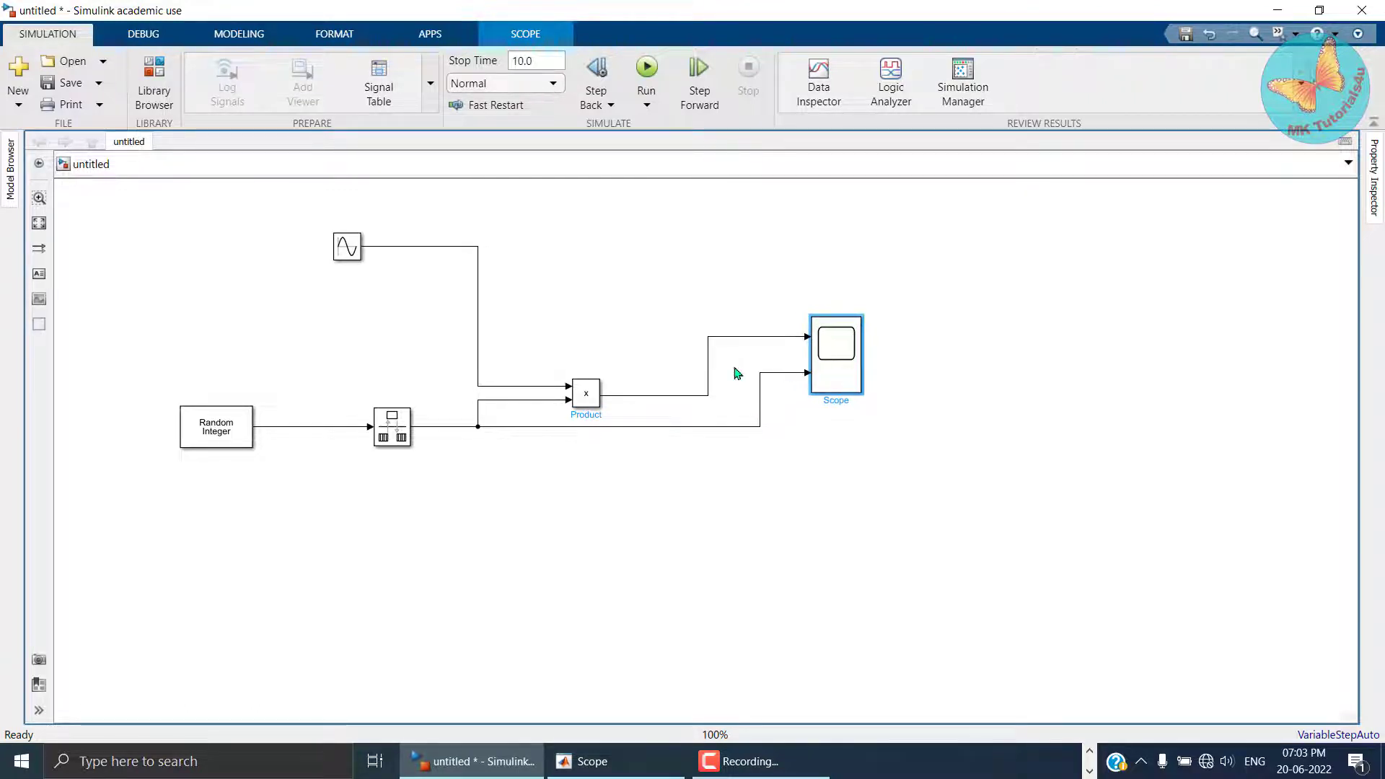
Enlarge the Product block and move it up so its output runs straight into the Scope's upper input.
click(583, 392)
drag(573, 380, 555, 350)
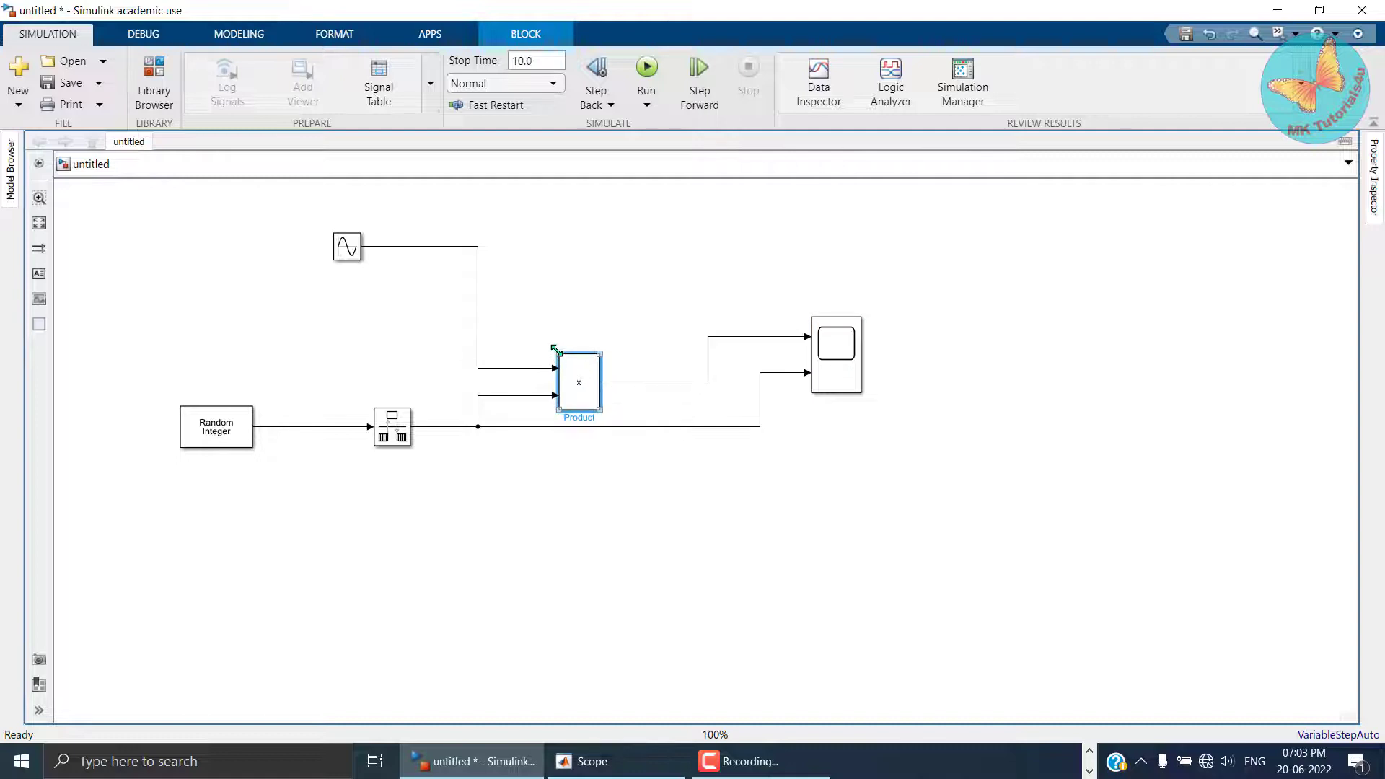
drag(591, 393, 615, 344)
click(616, 477)
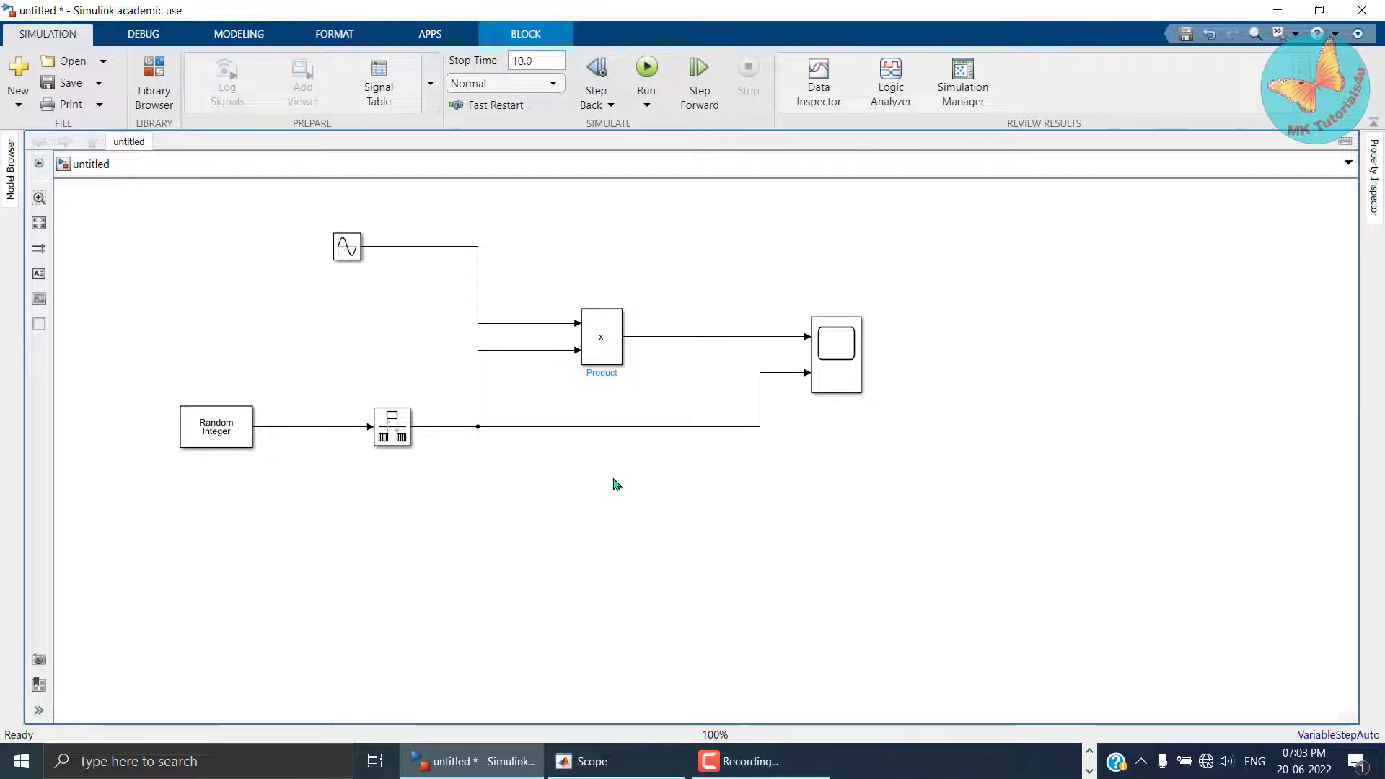
Select the whole model and set its block names to always show (Name On).
drag(698, 355, 153, 219)
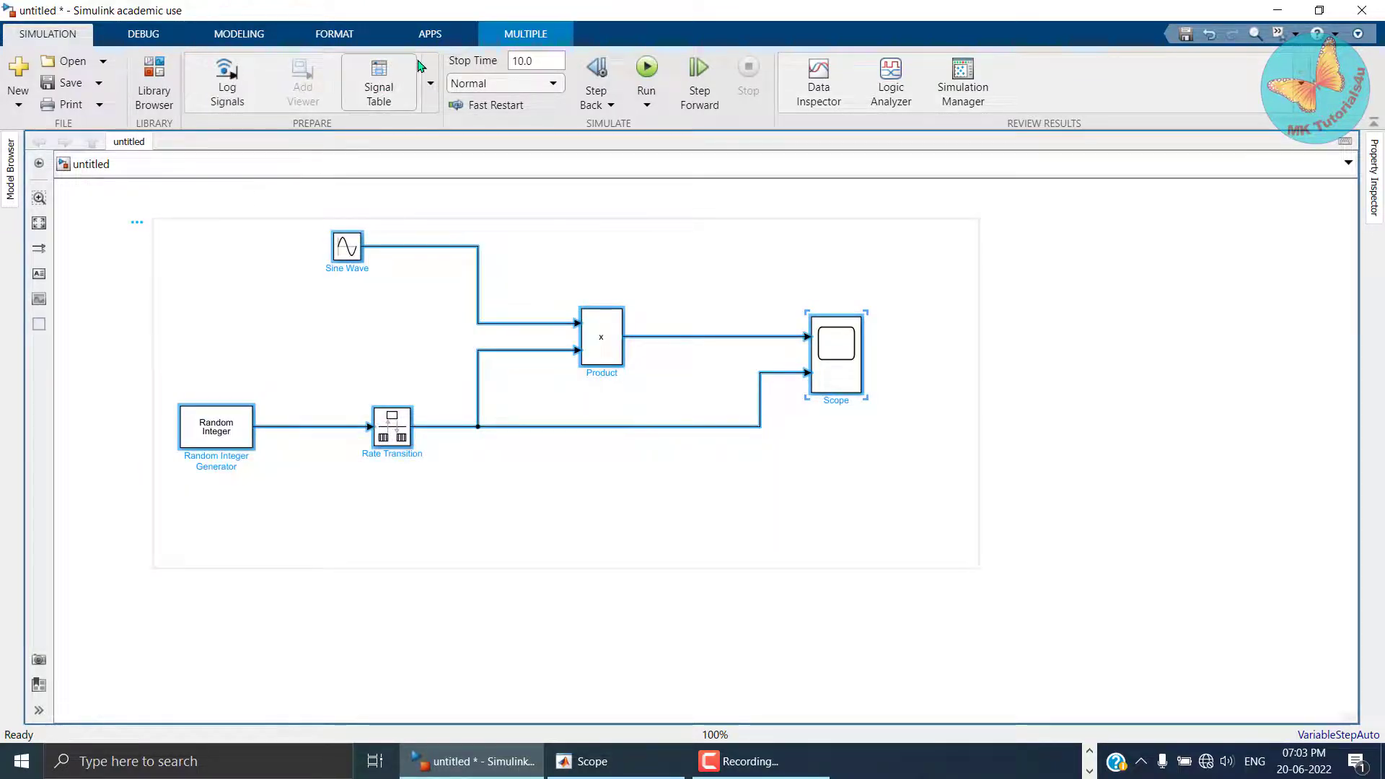
click(347, 36)
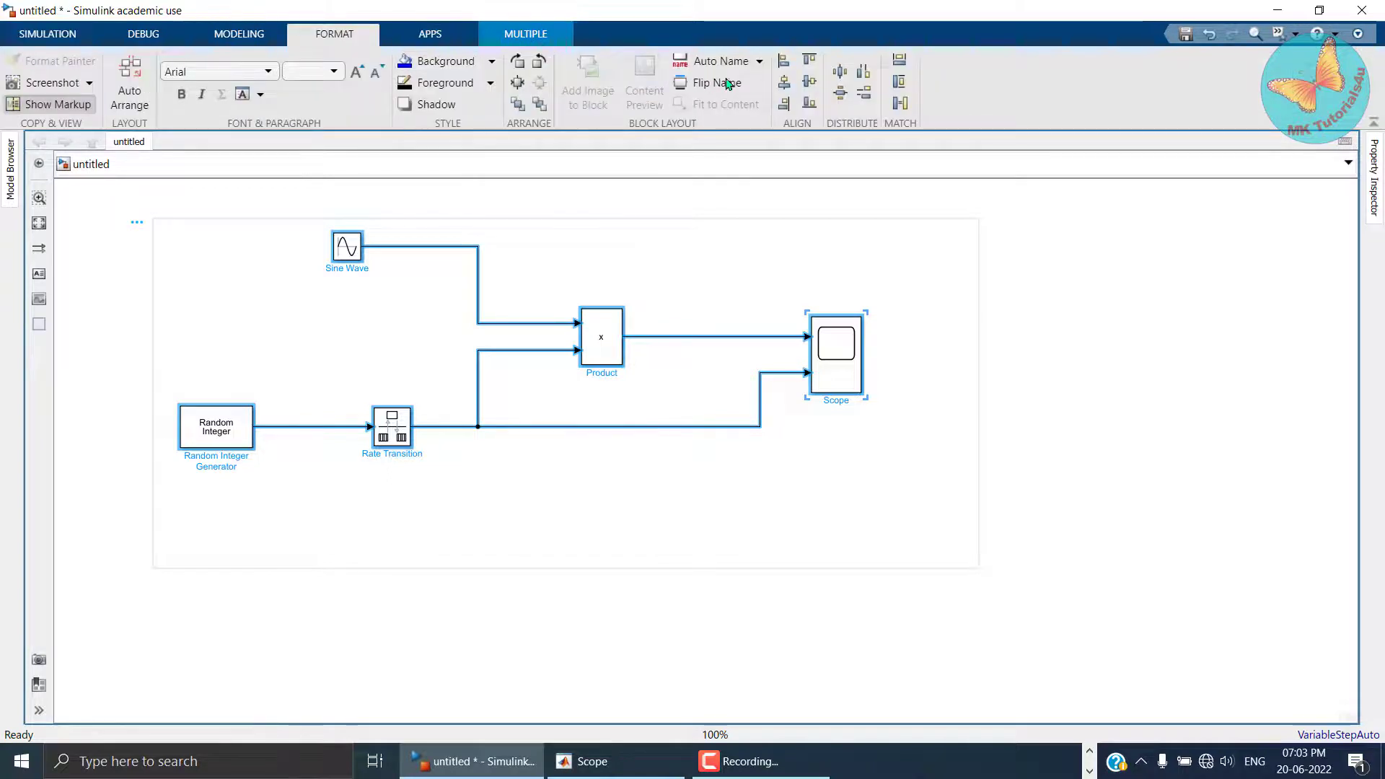
click(759, 62)
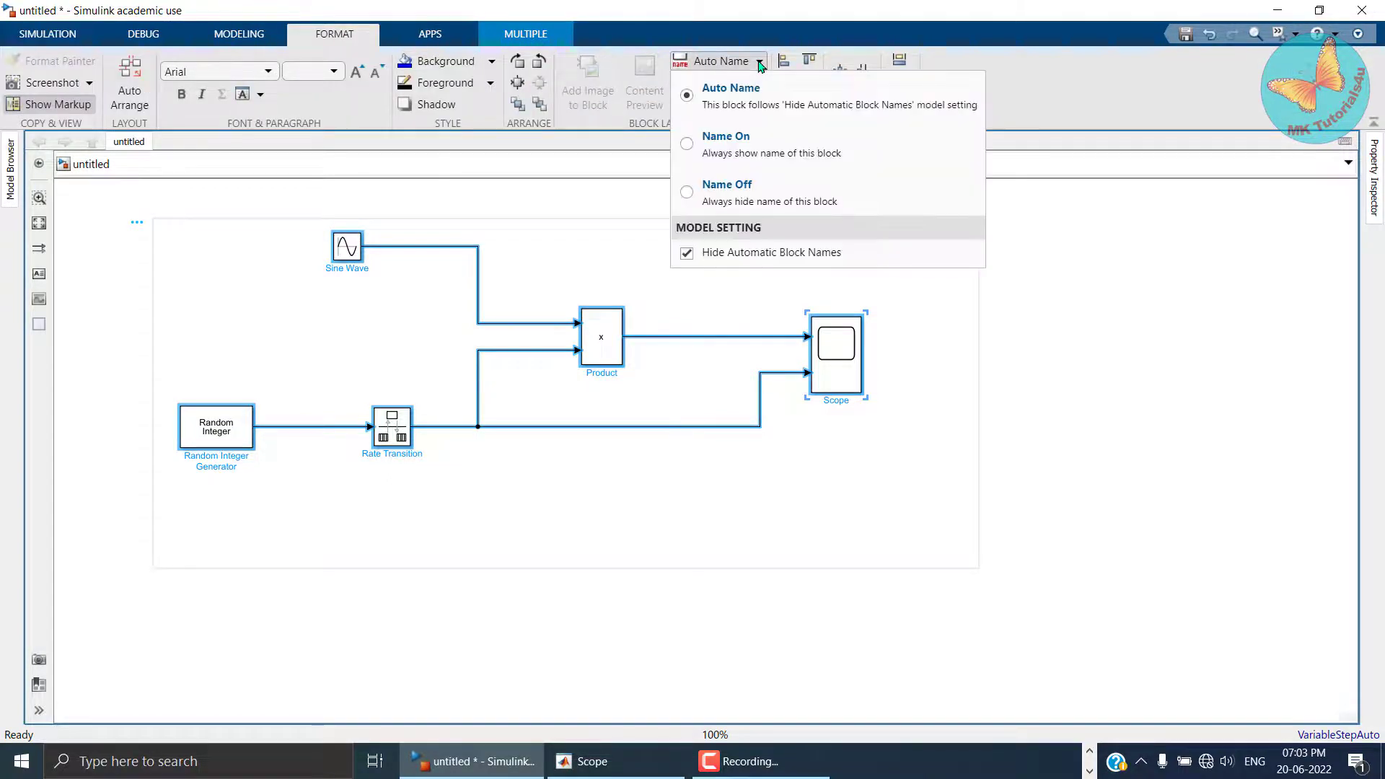
click(714, 141)
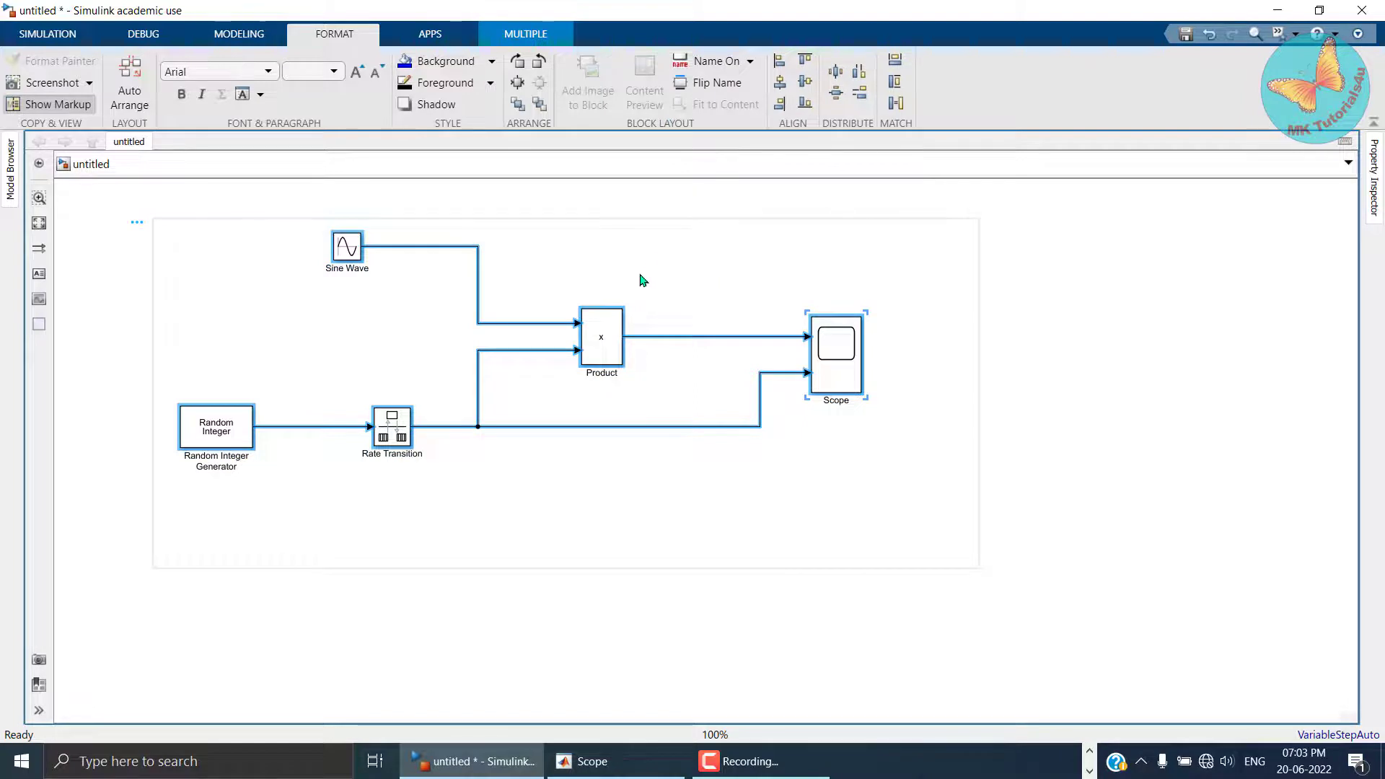
click(878, 451)
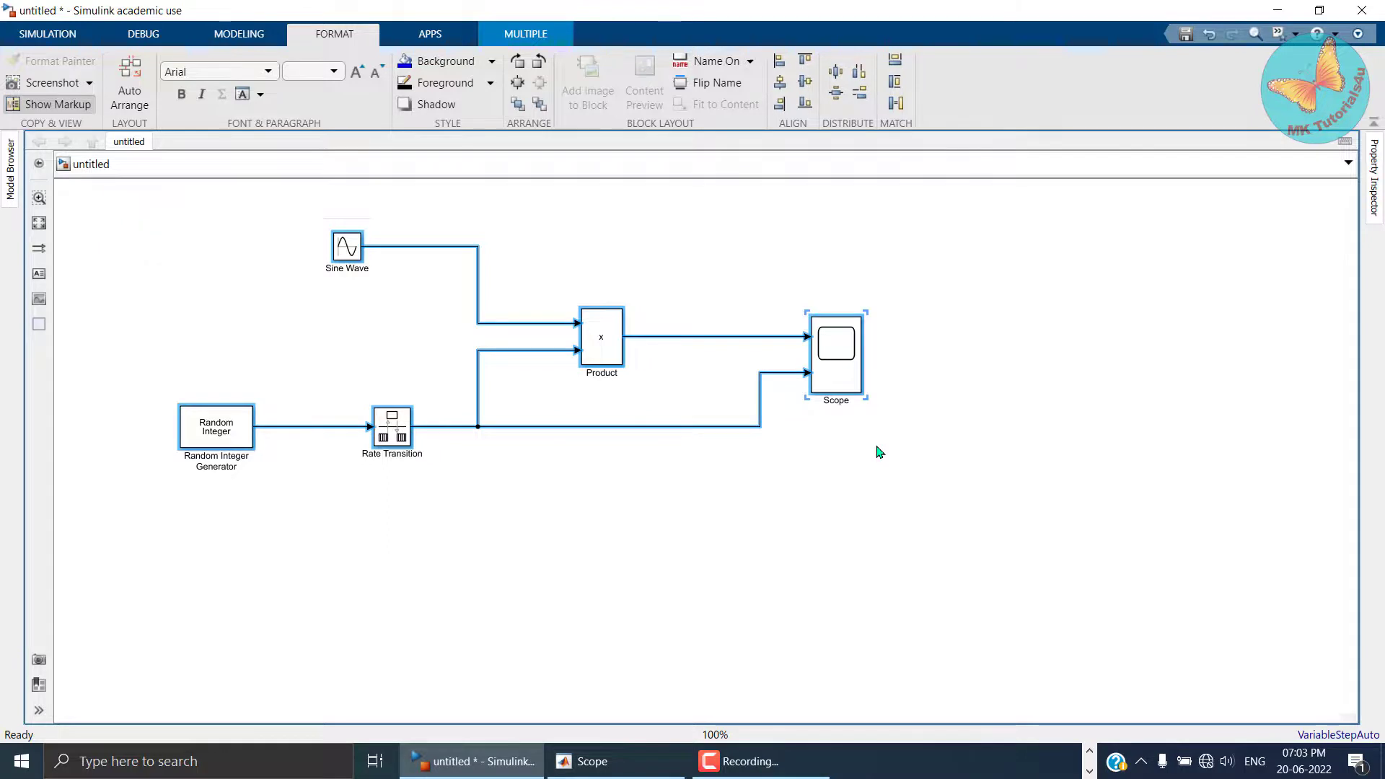
Open the Scope window and run the simulation from it.
click(829, 386)
double_click(843, 362)
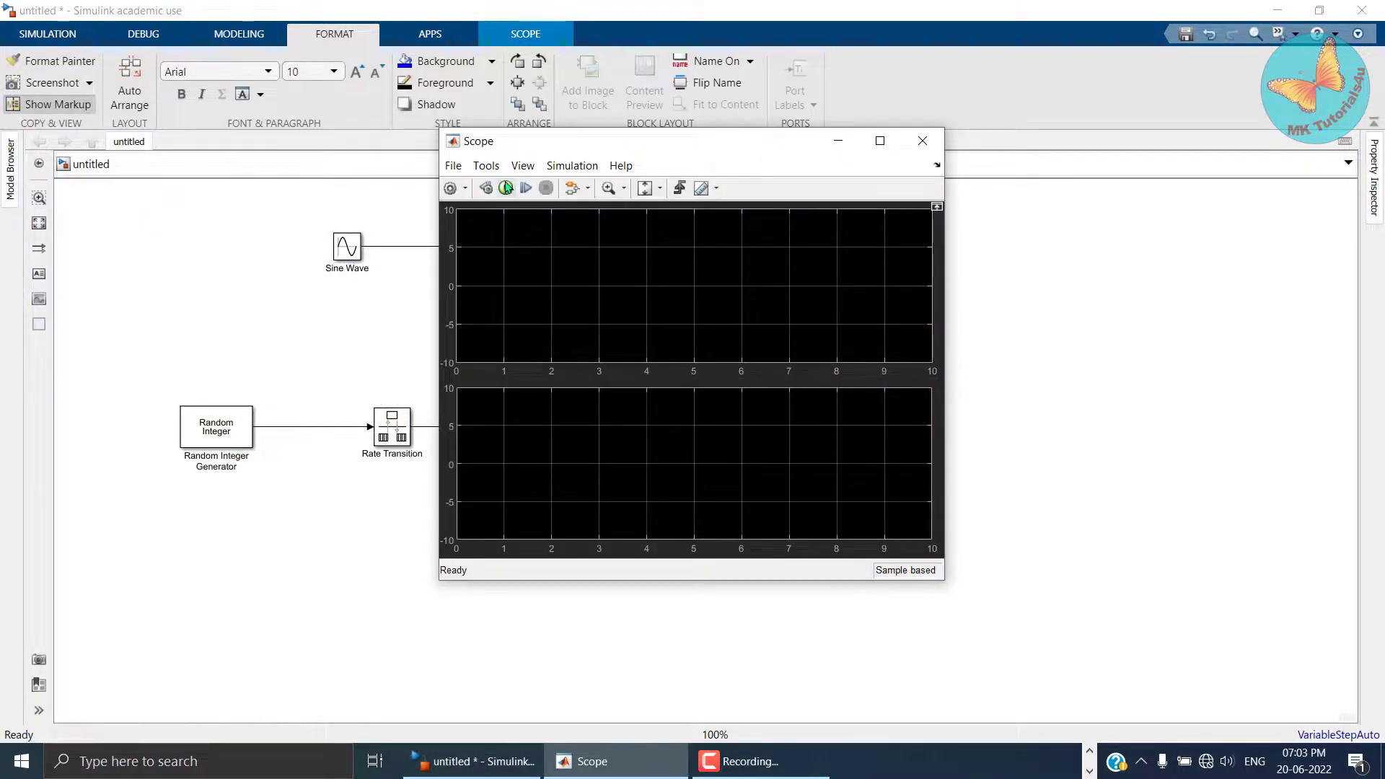
click(505, 188)
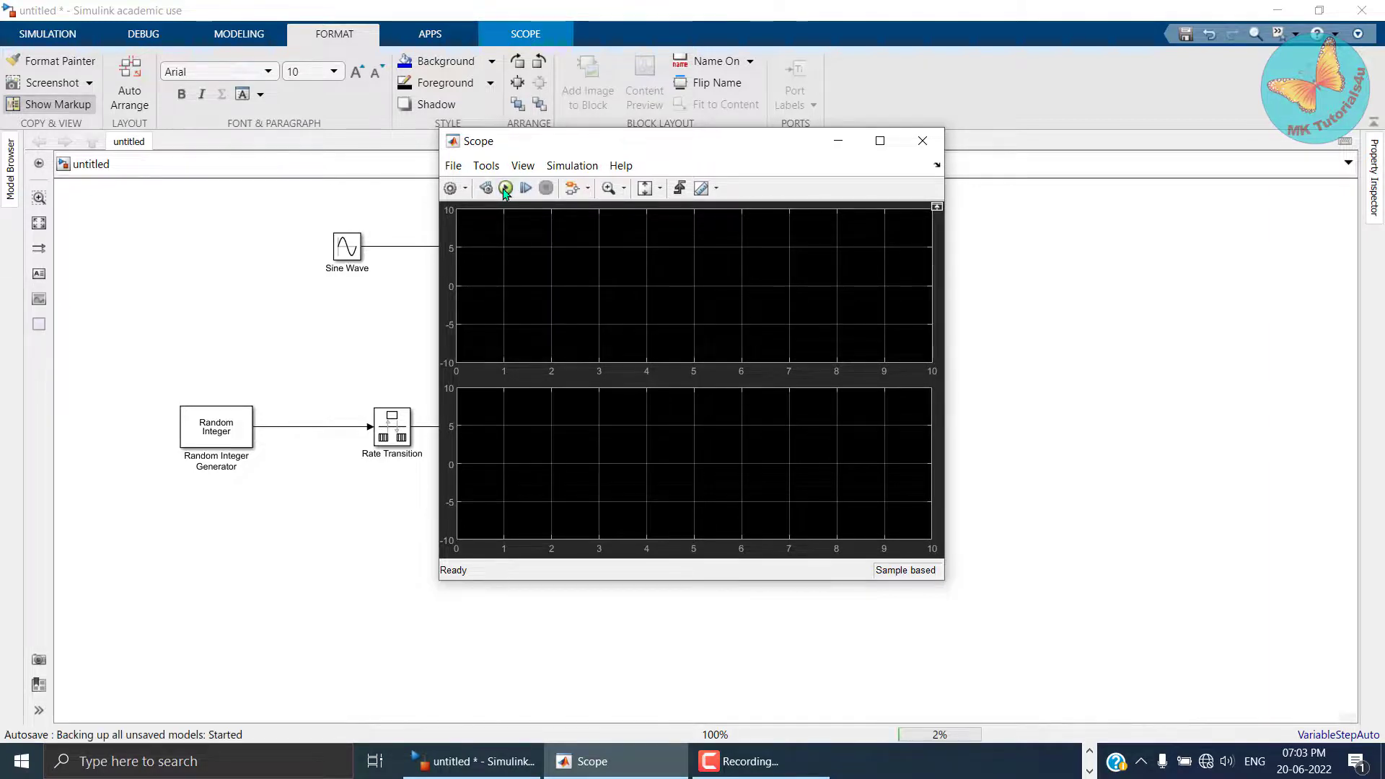